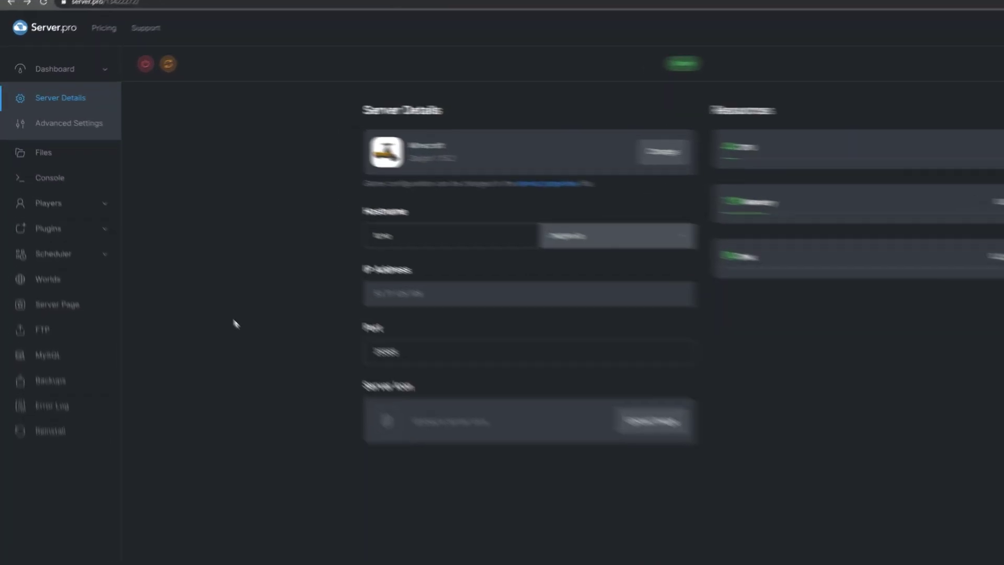
Browse the Spigot plugins for the server and search for WorldEditSUI.
{"action": "left_click", "coordinate": [121, 255]}
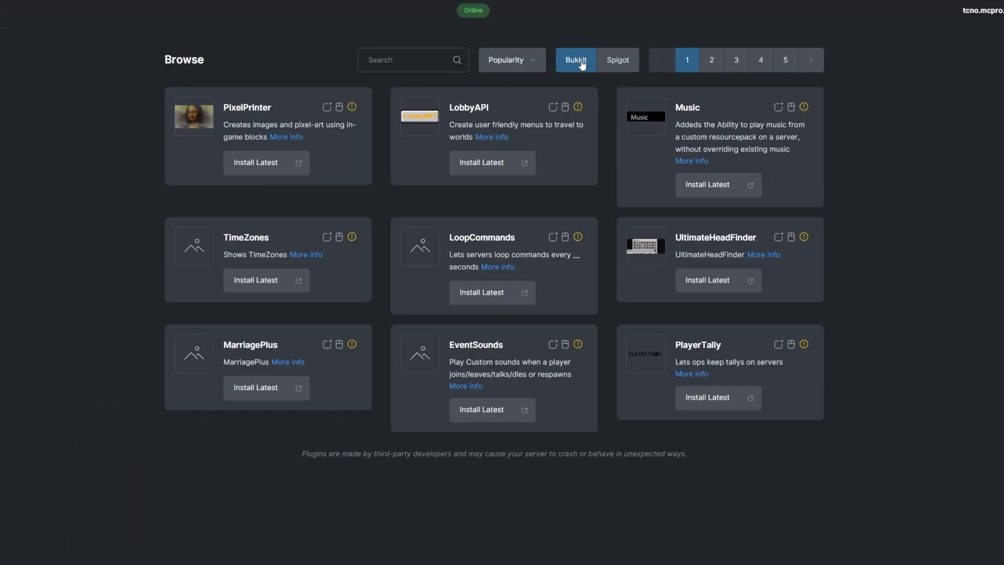
{"action": "left_click", "coordinate": [617, 59]}
{"action": "left_click", "coordinate": [395, 61]}
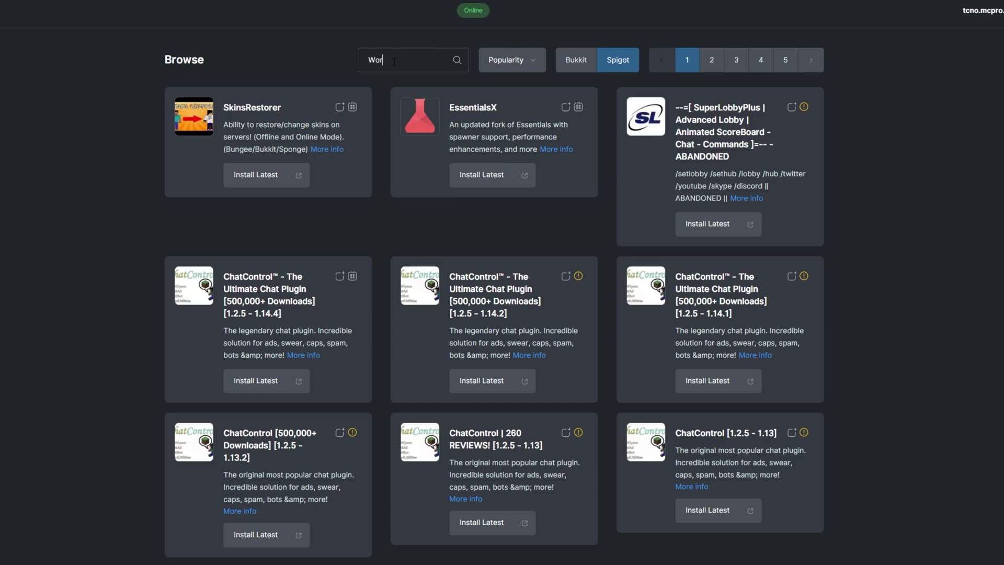
{"action": "key", "text": "Return"}
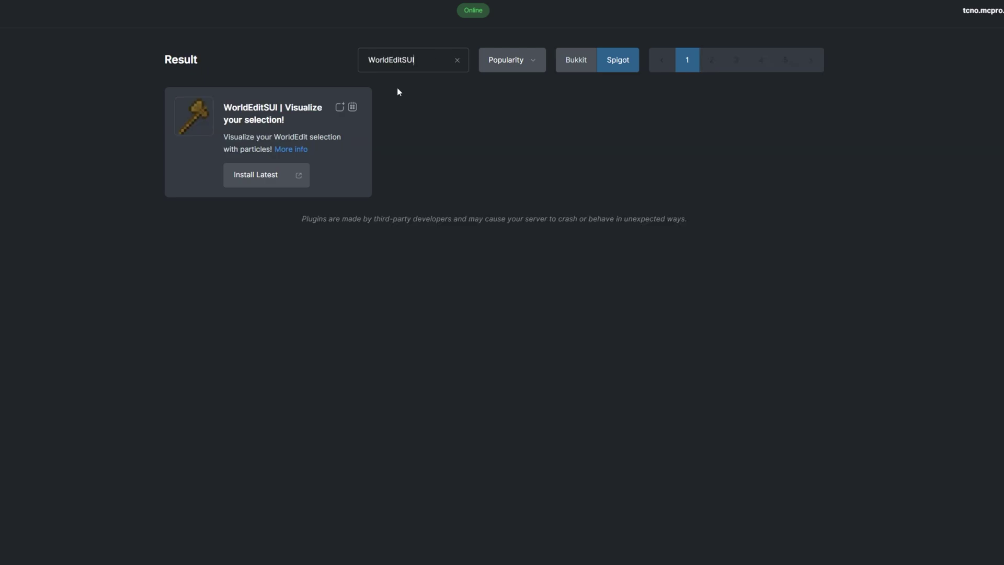
Install the latest version of WorldEditSUI and open the server's list of installed plugins.
{"action": "left_click", "coordinate": [266, 177]}
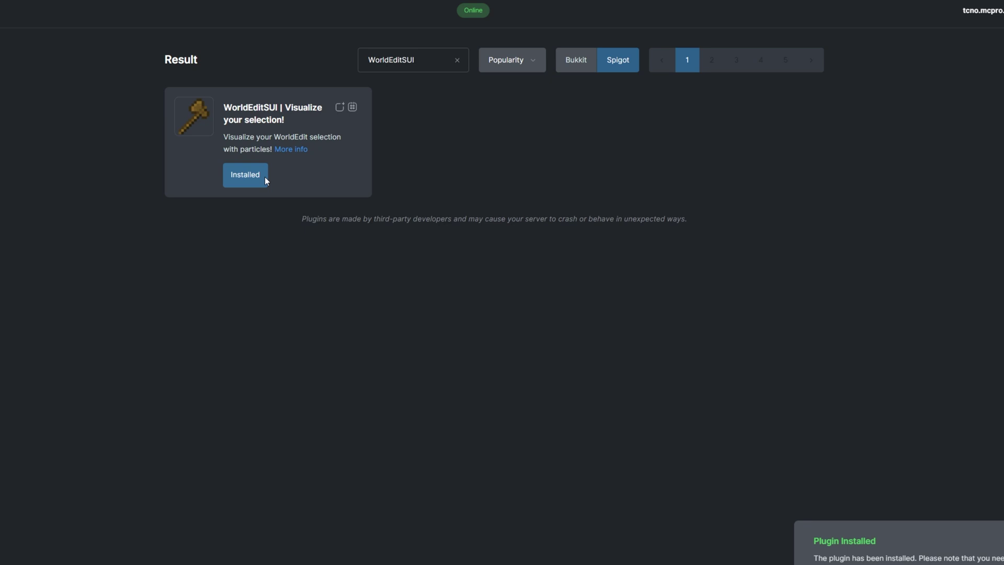
{"action": "left_click", "coordinate": [41, 10]}
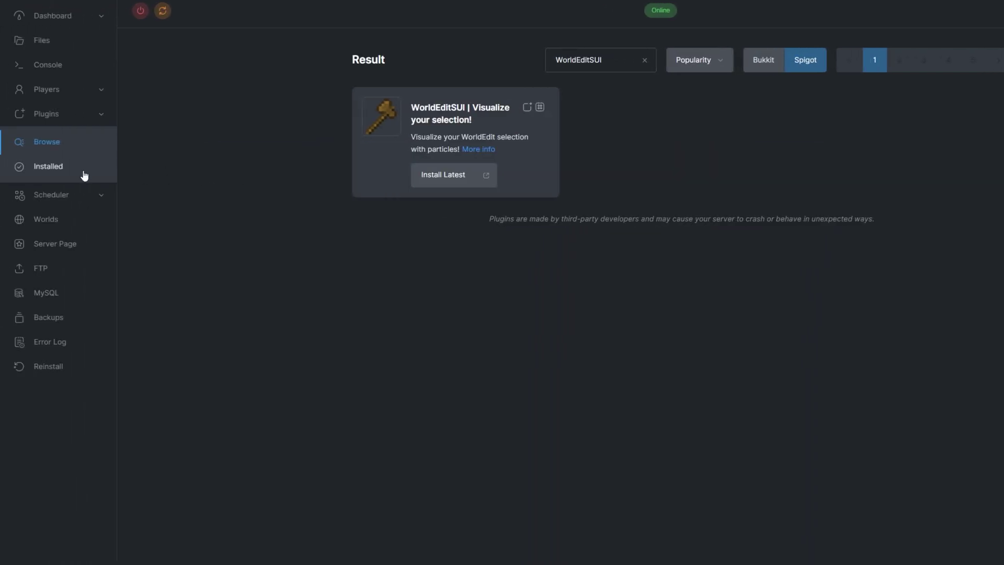
{"action": "left_click", "coordinate": [83, 173]}
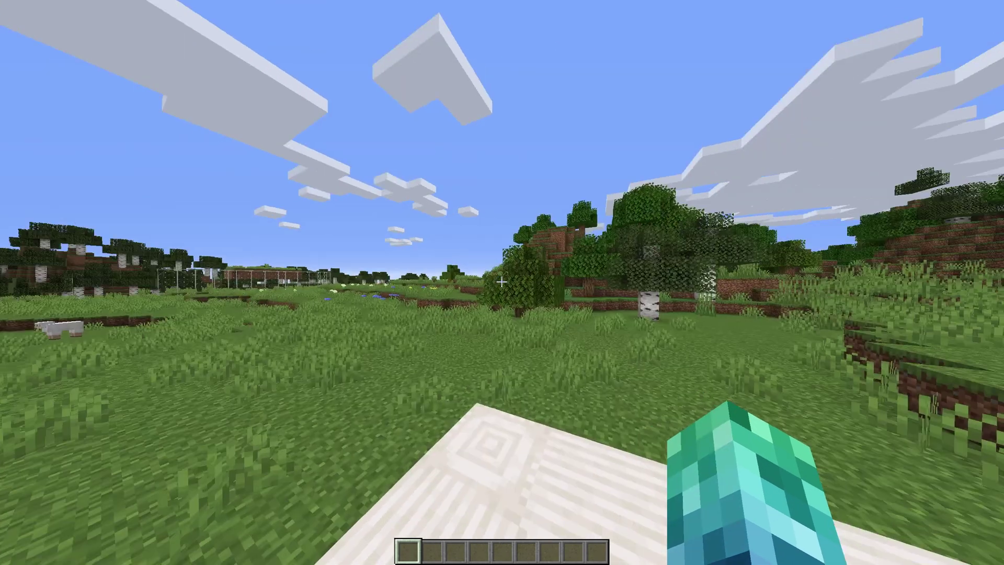
In Minecraft, get the WorldEdit wand and select the area from (-376, 71, -114) to (-374, 74, -130).
{"action": "type", "text": "/"}
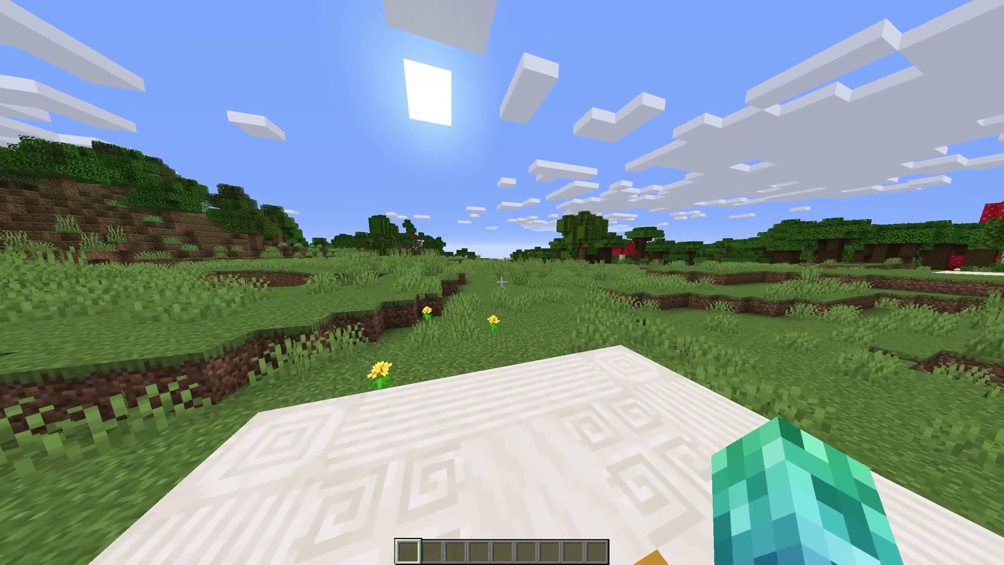
{"action": "type", "text": "w"}
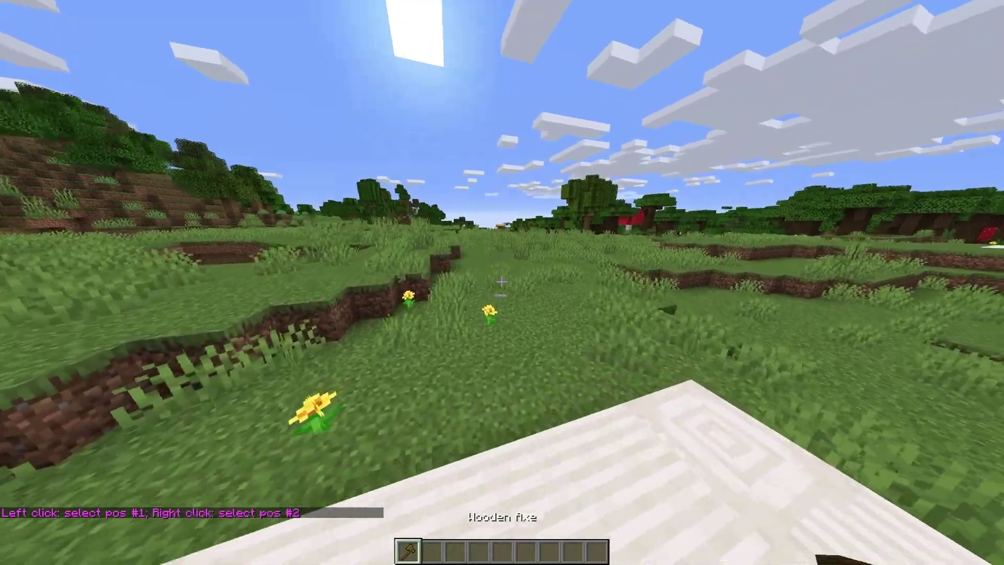
{"action": "left_click", "coordinate": [502, 282]}
{"action": "key", "text": "w"}
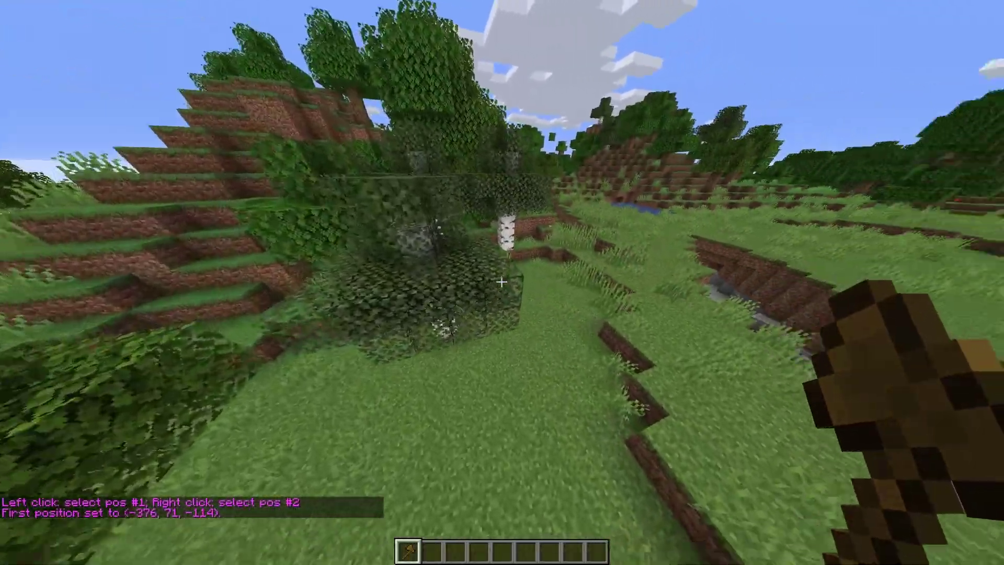
{"action": "right_click", "coordinate": [501, 282]}
Move the selection's first position to (-380, 71, -114) on the quartz platform and inspect the particle outline.
{"action": "key", "text": "s"}
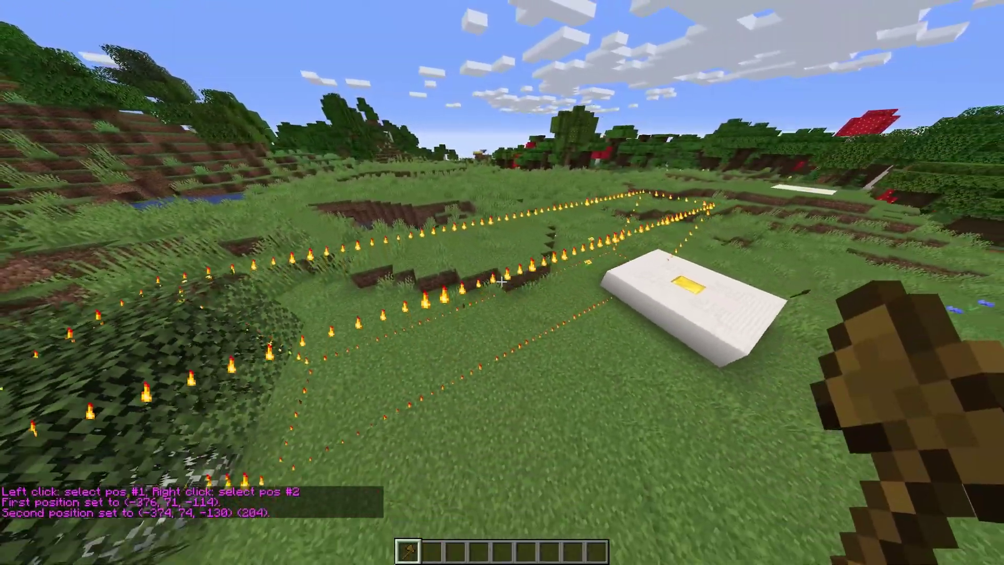
{"action": "key", "text": "d"}
{"action": "key", "text": "d"}
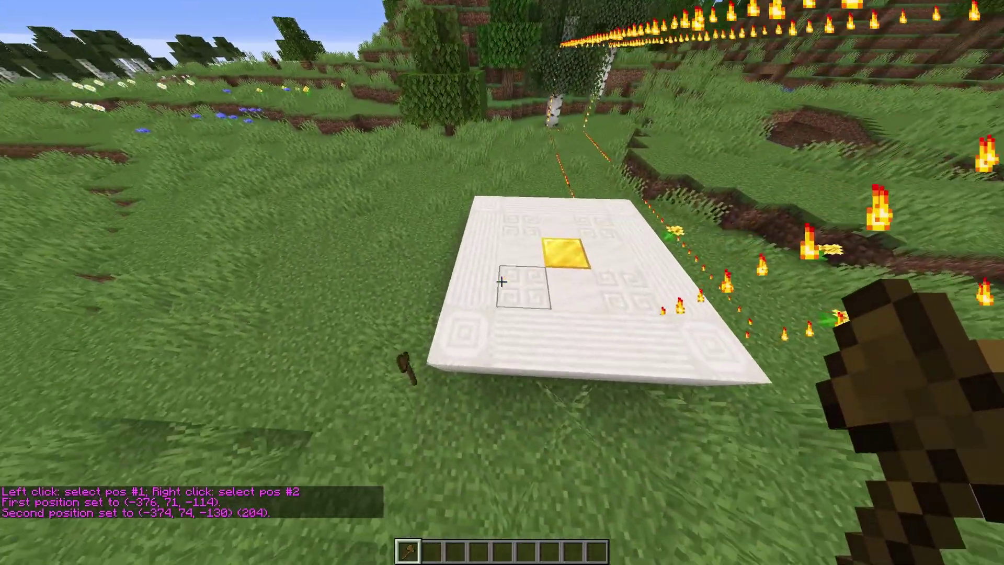
{"action": "left_click", "coordinate": [502, 282]}
{"action": "key", "text": "space"}
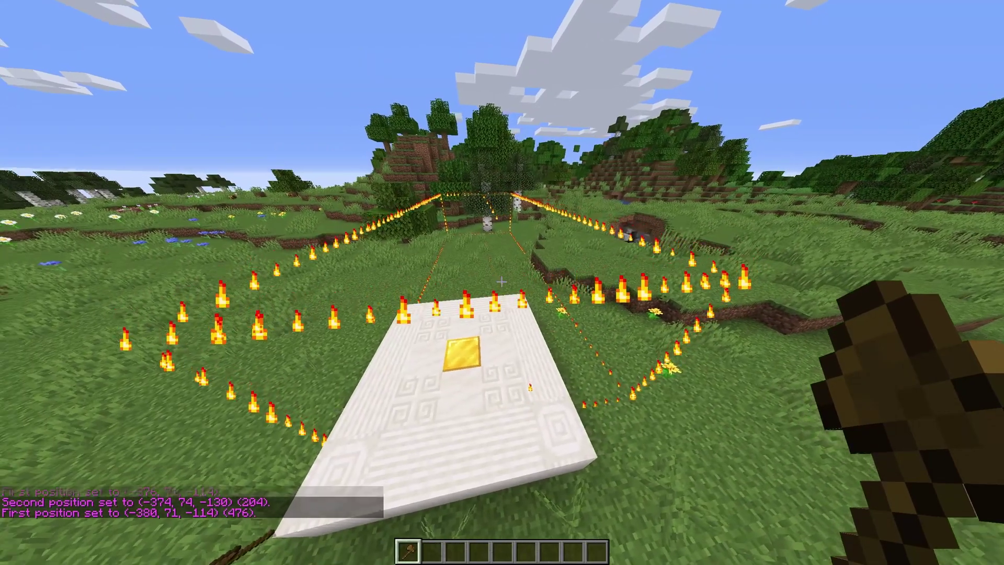
{"action": "key", "text": "d"}
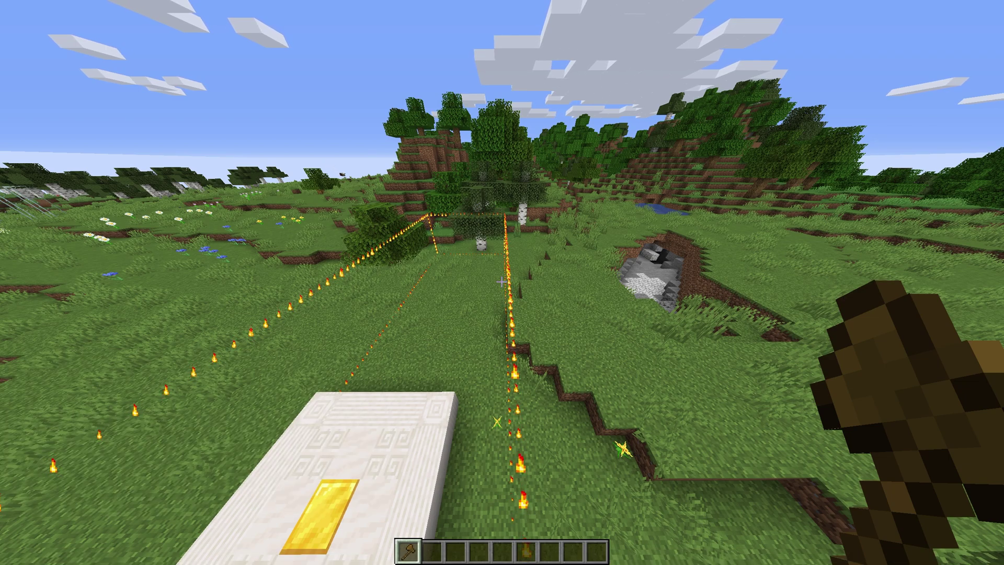
Copy the selected area around the quartz platform with //copy.
{"action": "type", "text": "s"}
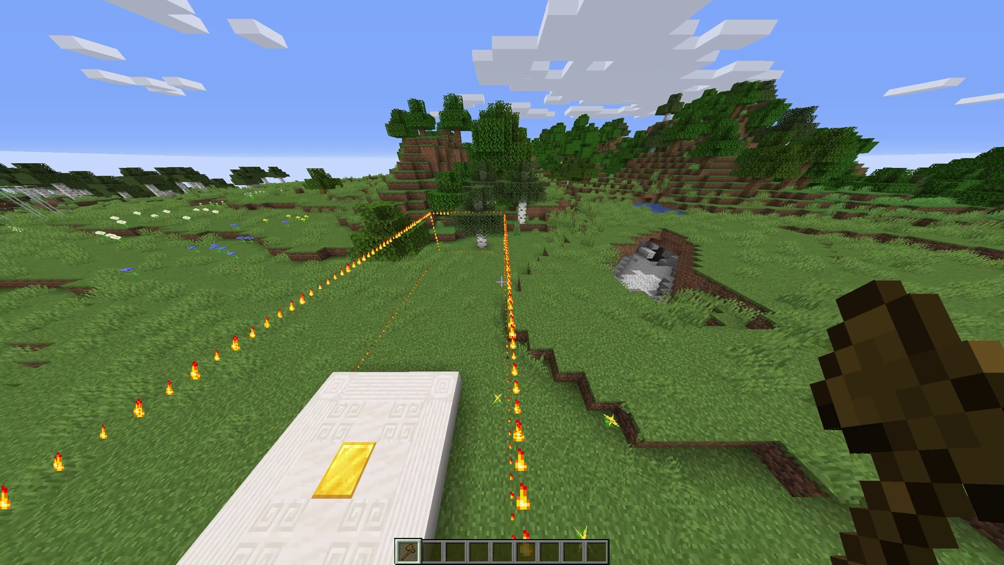
{"action": "type", "text": "//copy"}
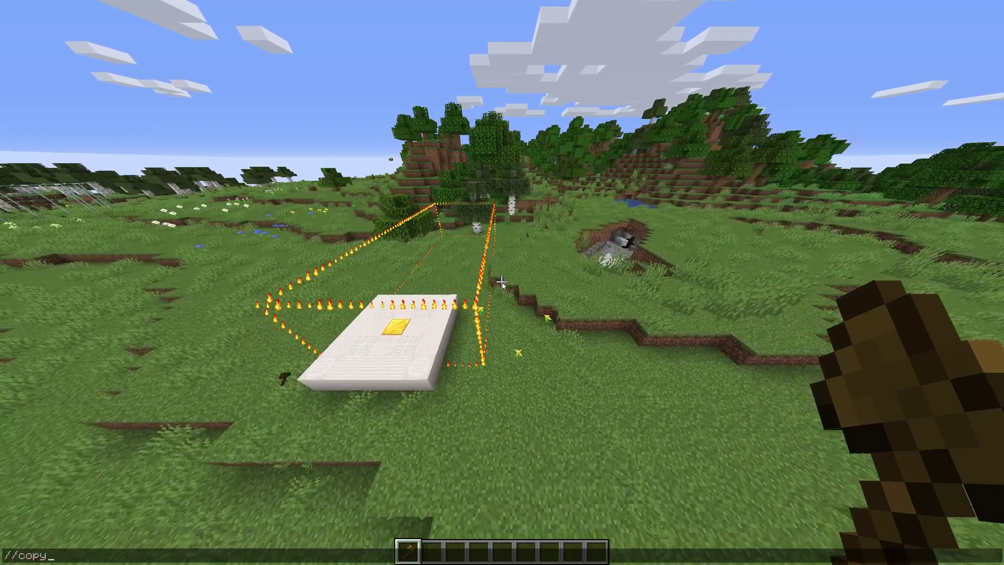
{"action": "key", "text": "Return"}
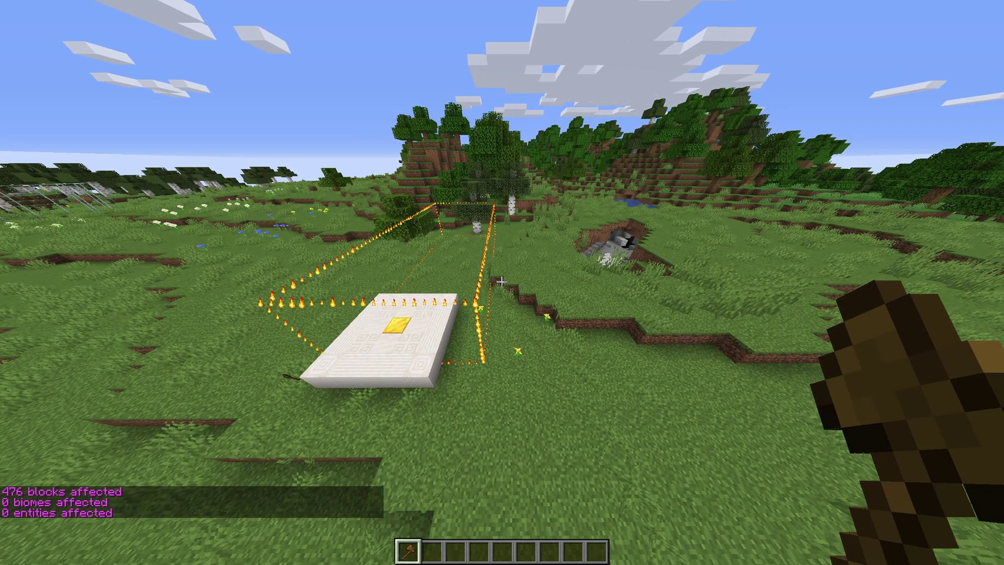
Turn on the WorldEditSUI clipboard particles and preview the copied area's outline from different positions.
{"action": "key", "text": "d"}
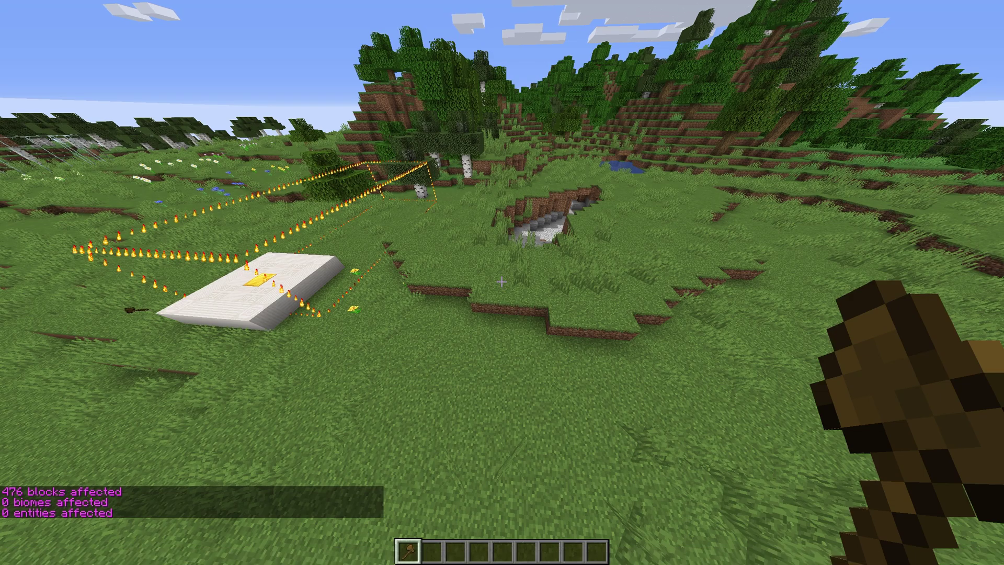
{"action": "key", "text": "d"}
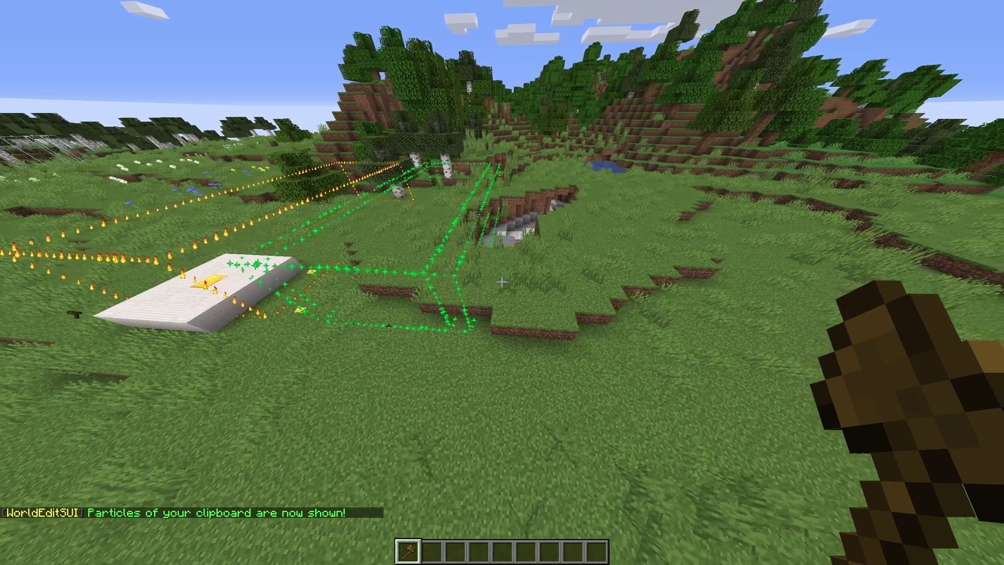
{"action": "key", "text": "a"}
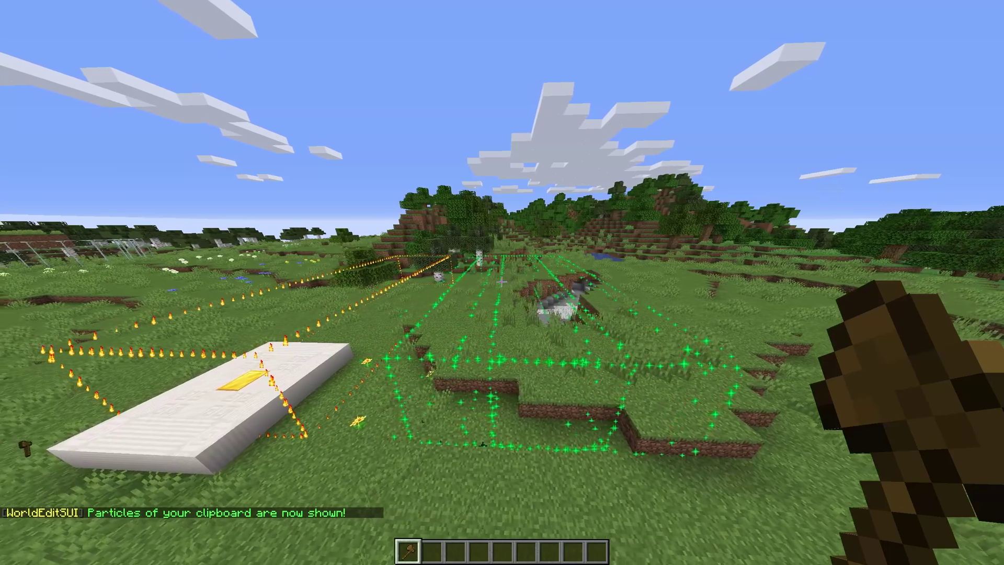
{"action": "key", "text": "s"}
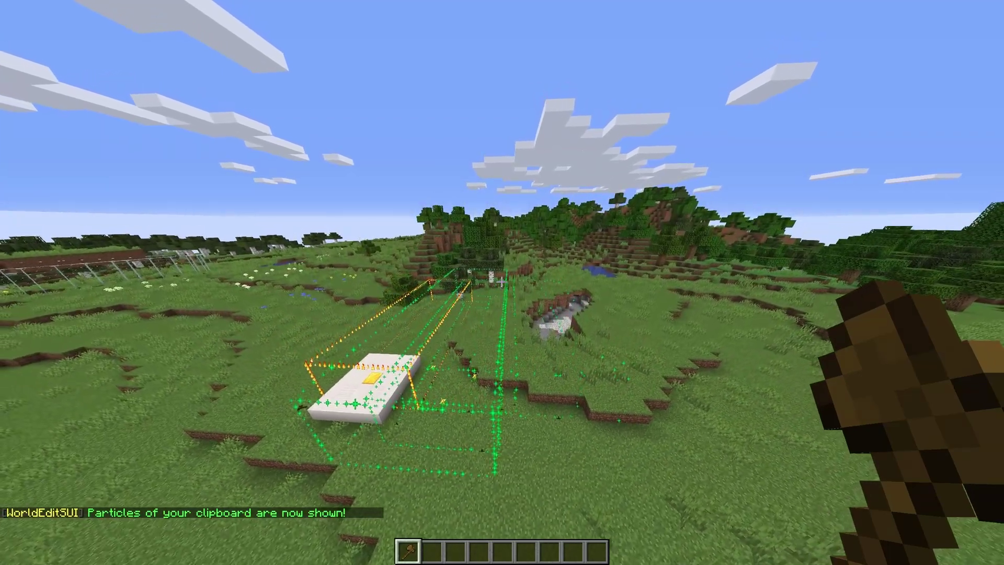
Paste the clipboard at (-362, 82, -106) beside the original platform and hide the clipboard particles.
{"action": "key", "text": "d"}
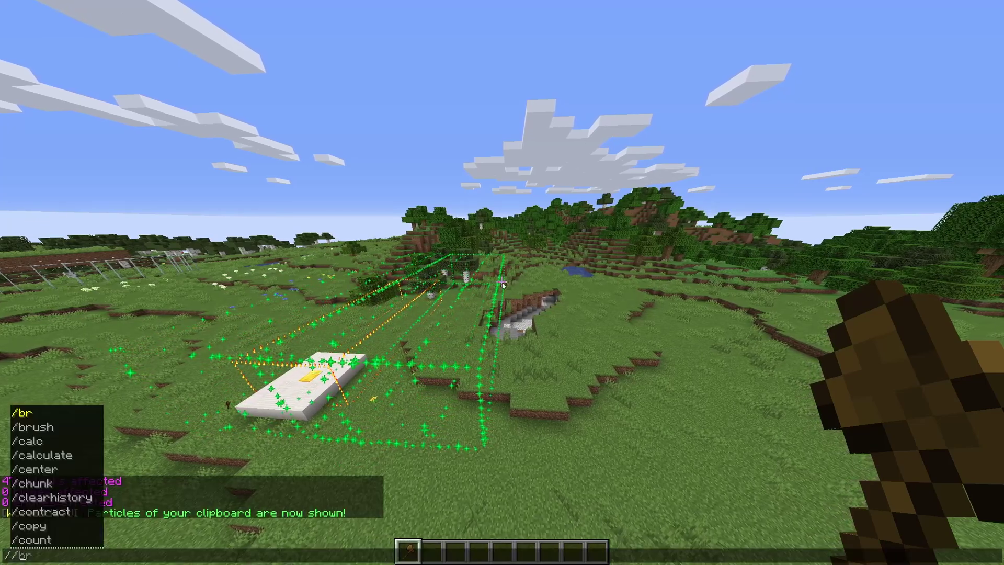
{"action": "key", "text": "w"}
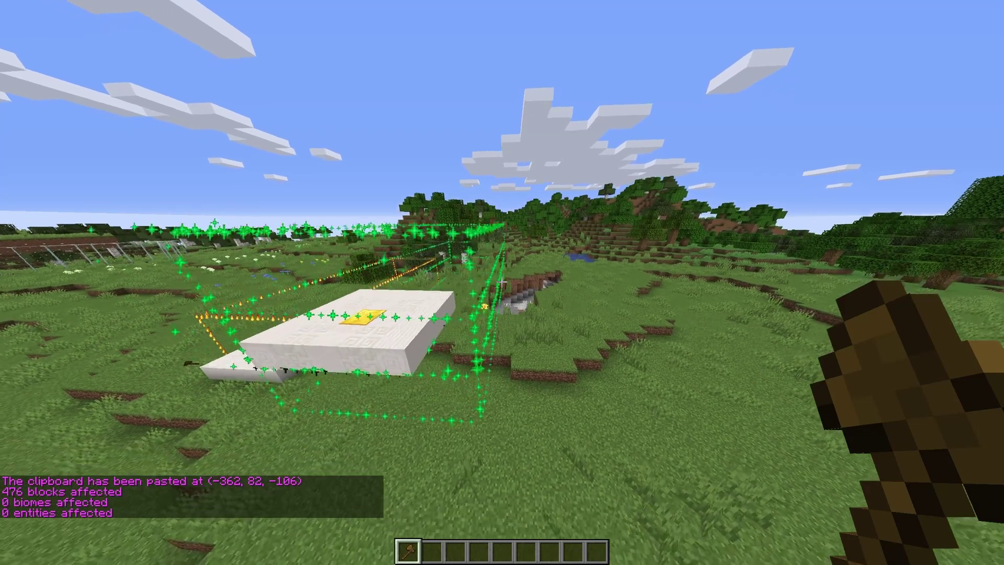
{"action": "key", "text": "slash"}
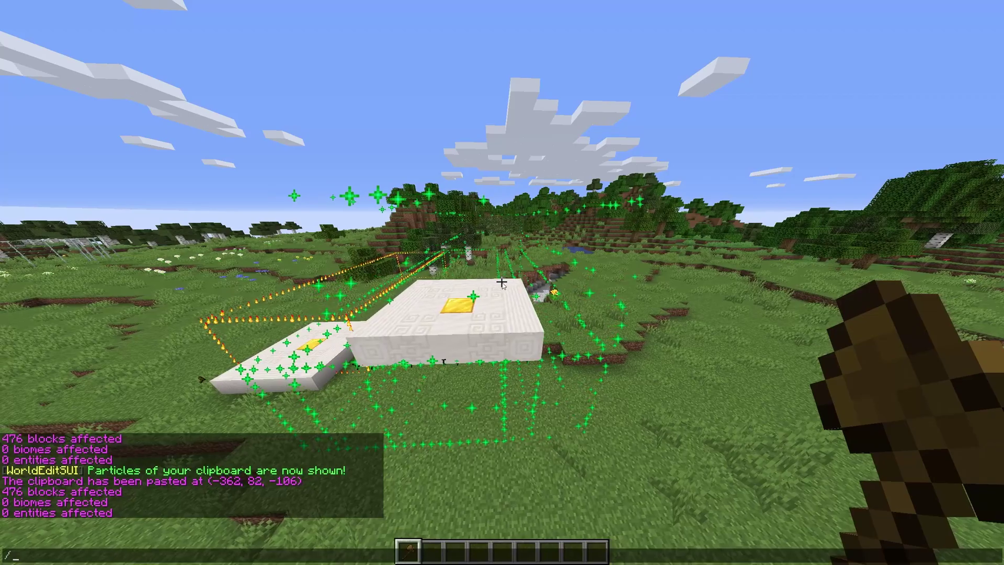
{"action": "key", "text": "d"}
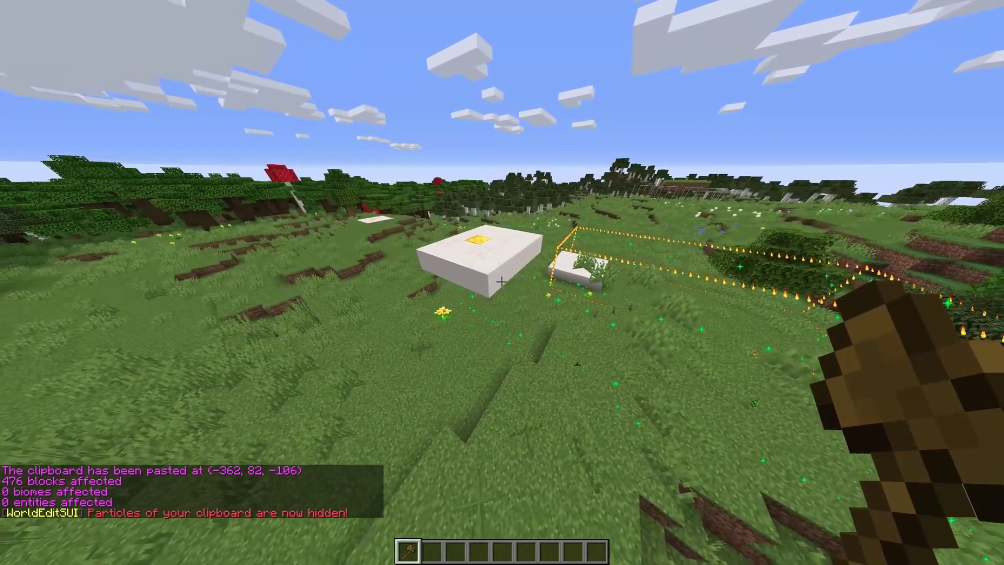
{"action": "key", "text": "w"}
{"action": "key", "text": "a"}
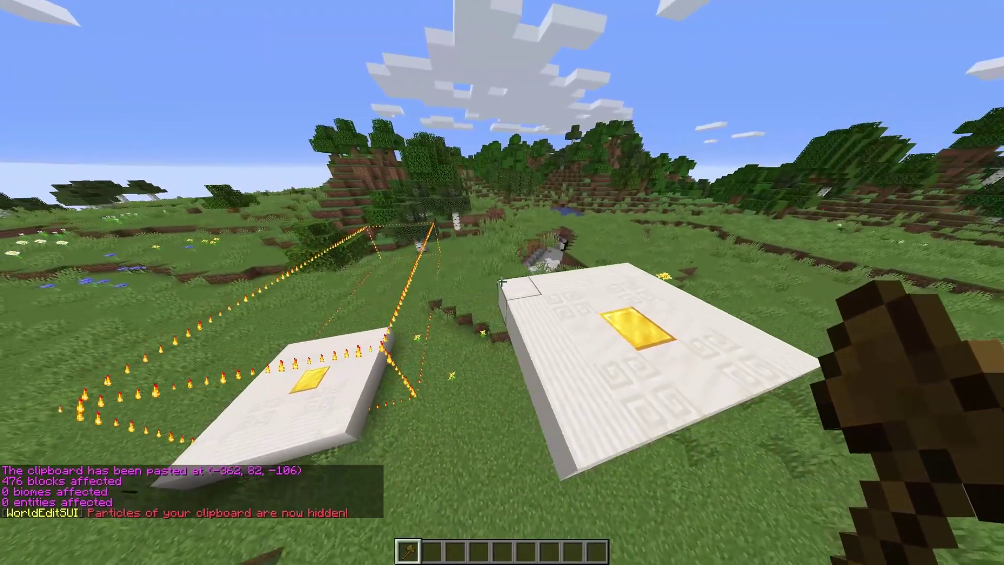
Hide the selection particles with /wesui toggle, list the WorldEditSUI commands, and show the particles again.
{"action": "key", "text": "slash"}
{"action": "type", "text": "wesui togg"}
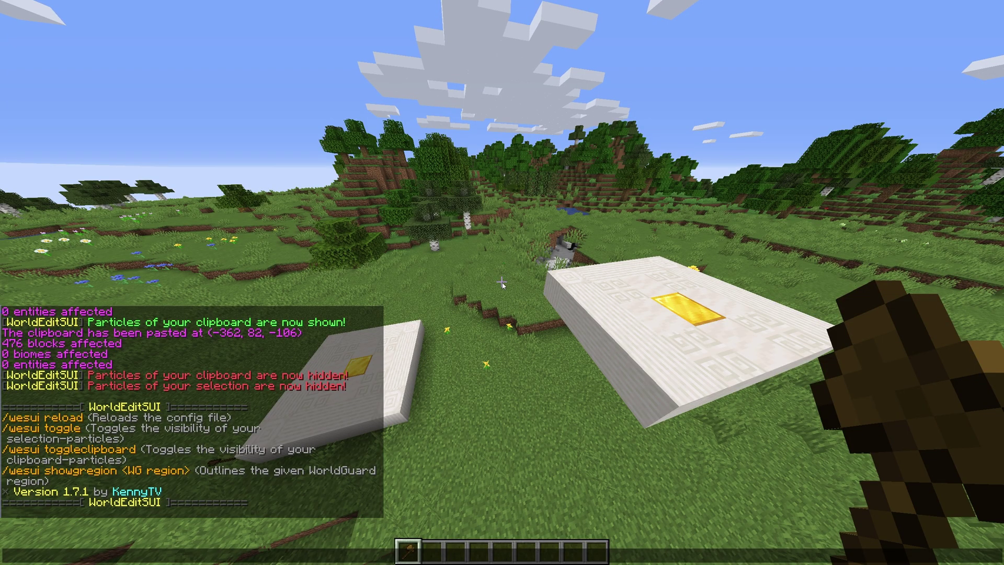
{"action": "key", "text": "Escape"}
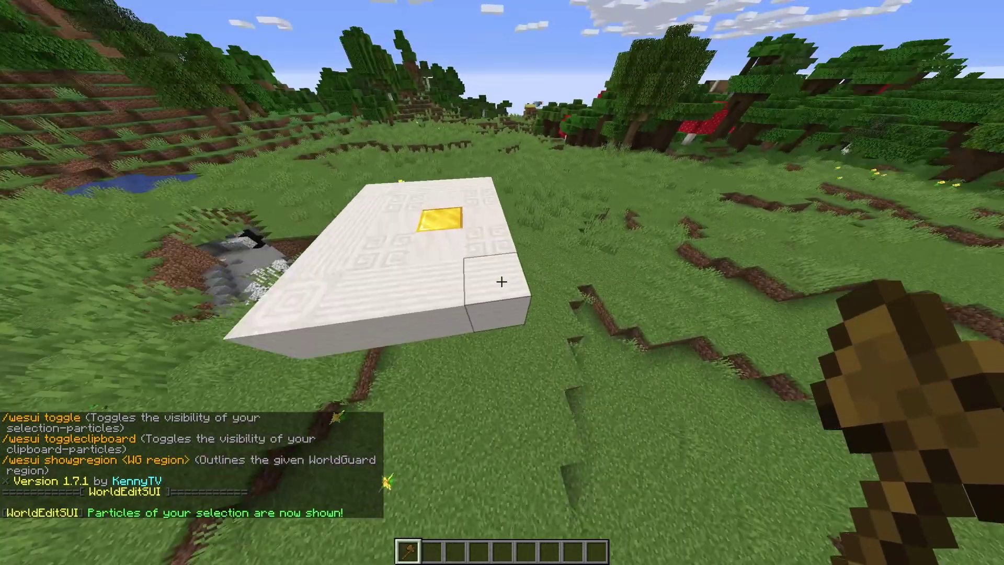
Select an area from (-369, 76, -110) on the pasted platform to the original platform and define it as region "test".
{"action": "left_click", "coordinate": [501, 282]}
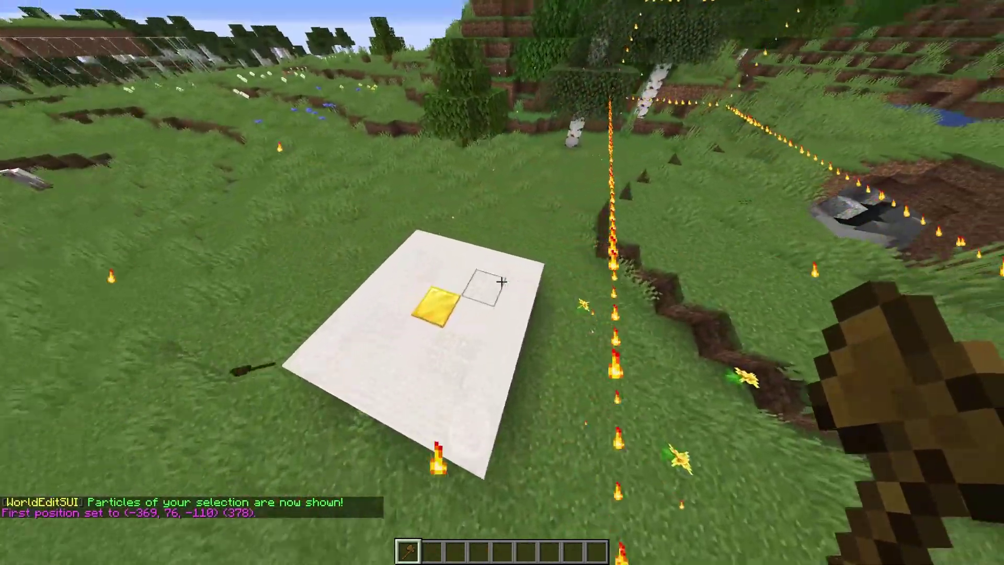
{"action": "right_click", "coordinate": [502, 282]}
{"action": "type", "text": "s/"}
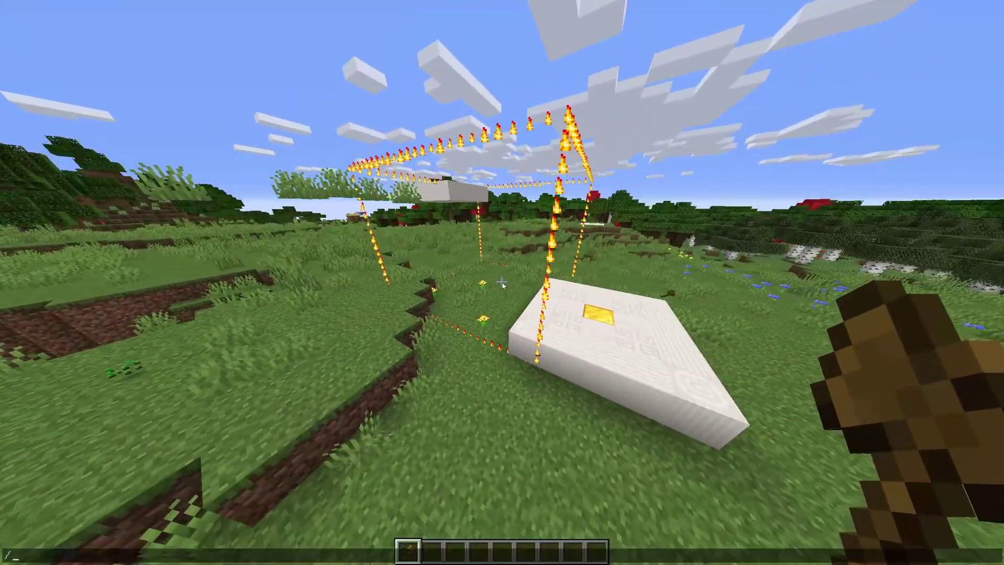
{"action": "type", "text": "regi define test"}
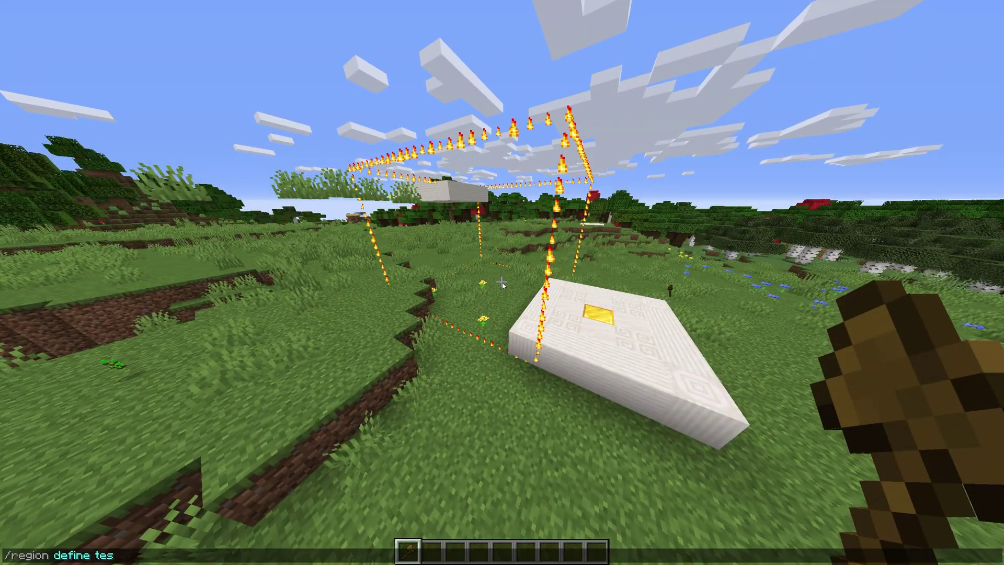
{"action": "key", "text": "Return"}
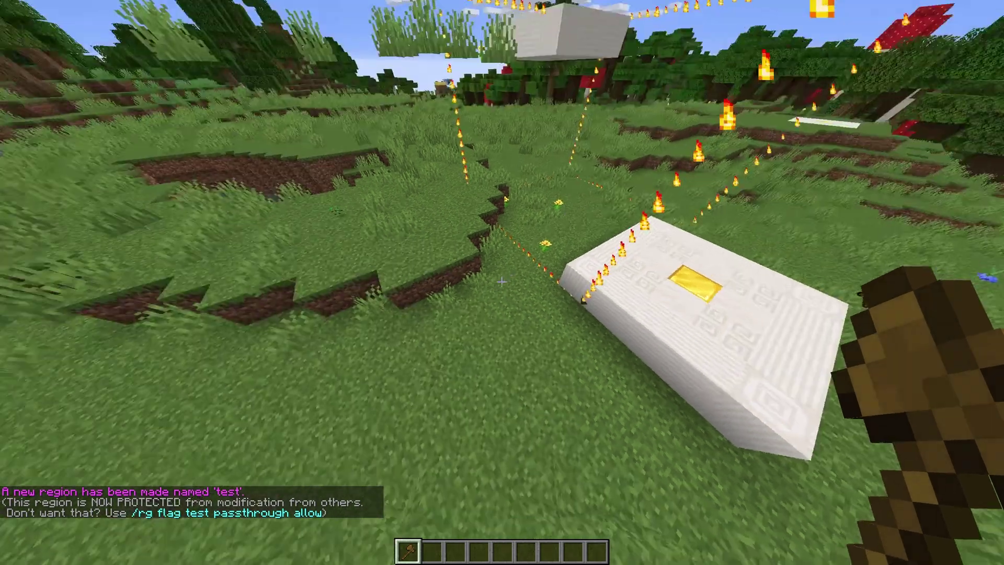
Move the selection to a small spot of grass at (-377, 70, -121) and outline the "test" region with /wesui showregion.
{"action": "left_click", "coordinate": [501, 282]}
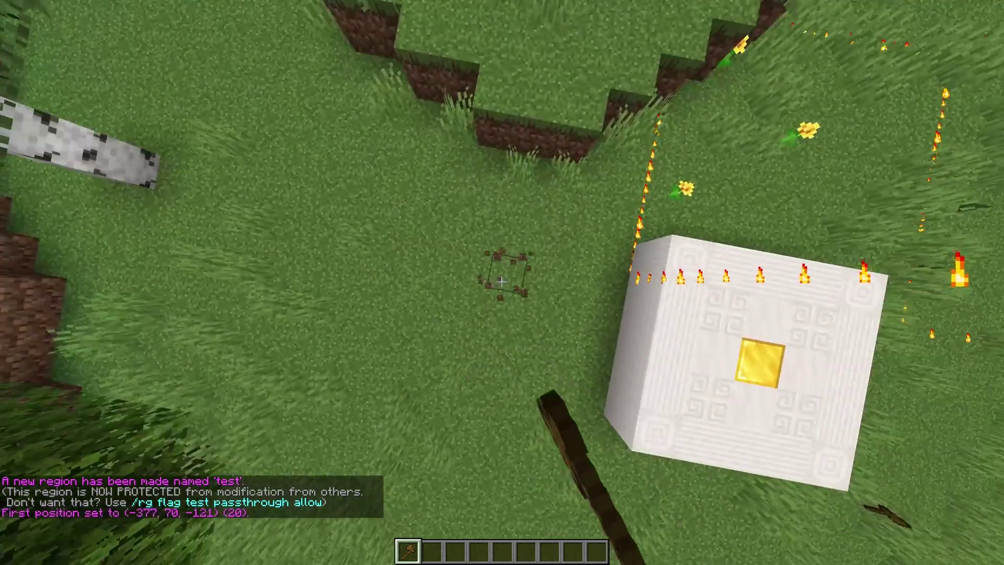
{"action": "right_click", "coordinate": [501, 281]}
{"action": "key", "text": "d"}
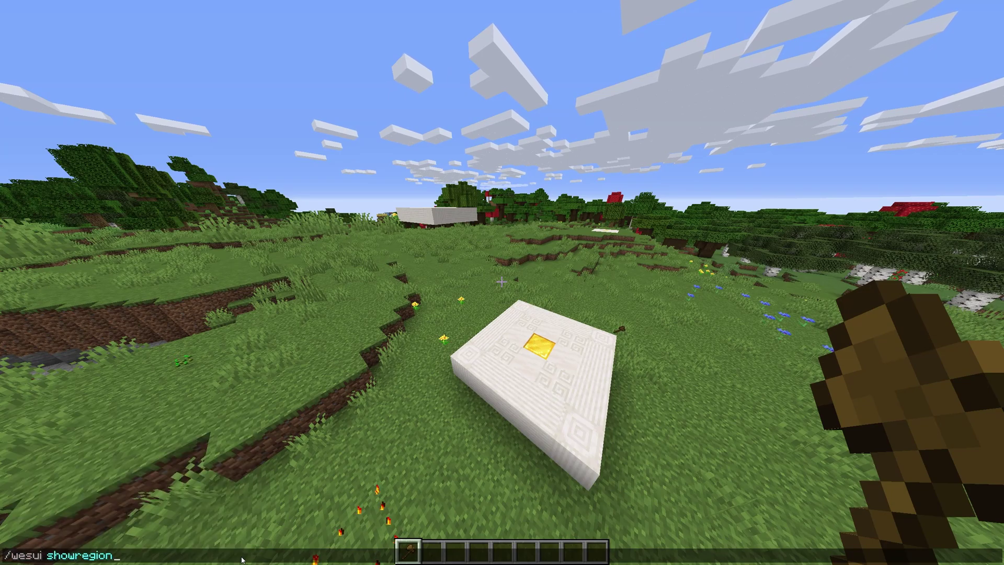
{"action": "key", "text": "a"}
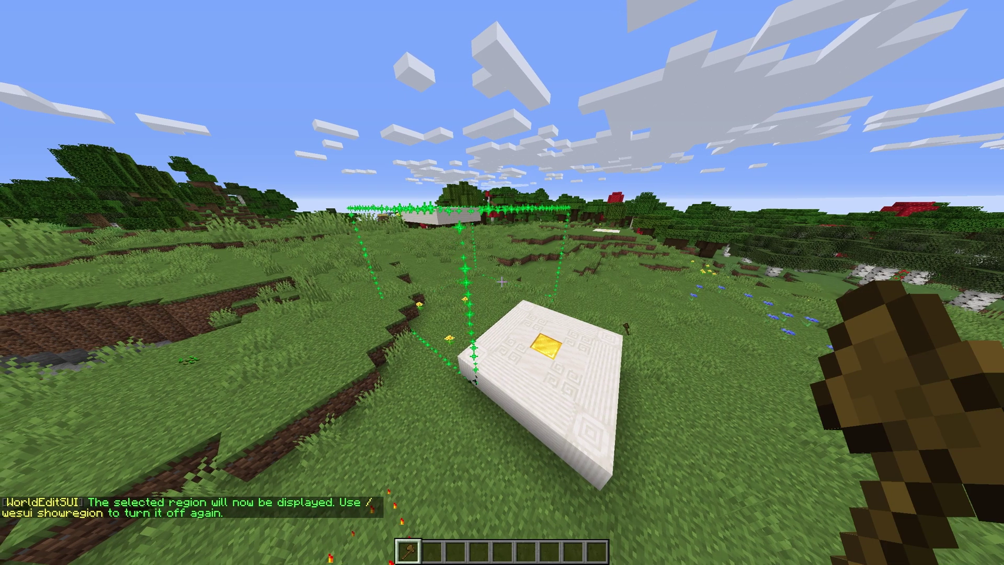
{"action": "key", "text": "2"}
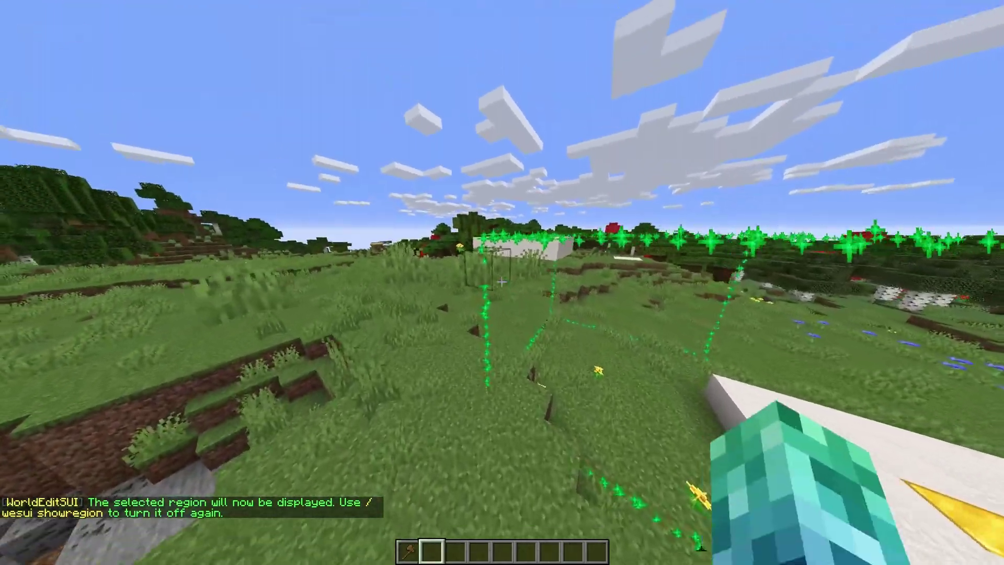
Switch to the sphere selector and make spherical selections on the grass, including centre (-380, 70, -124) with radius 8.
{"action": "key", "text": "s"}
{"action": "key", "text": "d"}
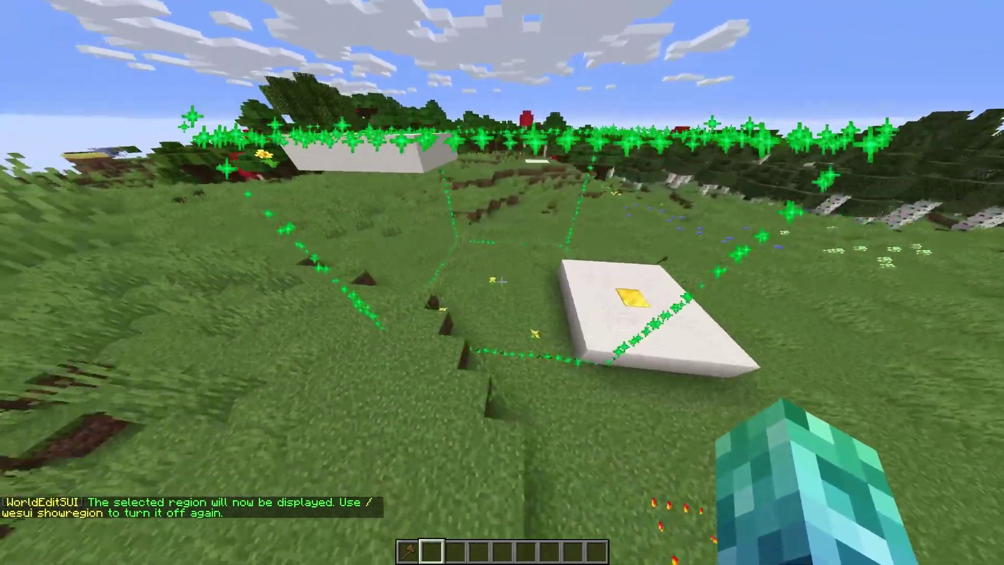
{"action": "key", "text": "d"}
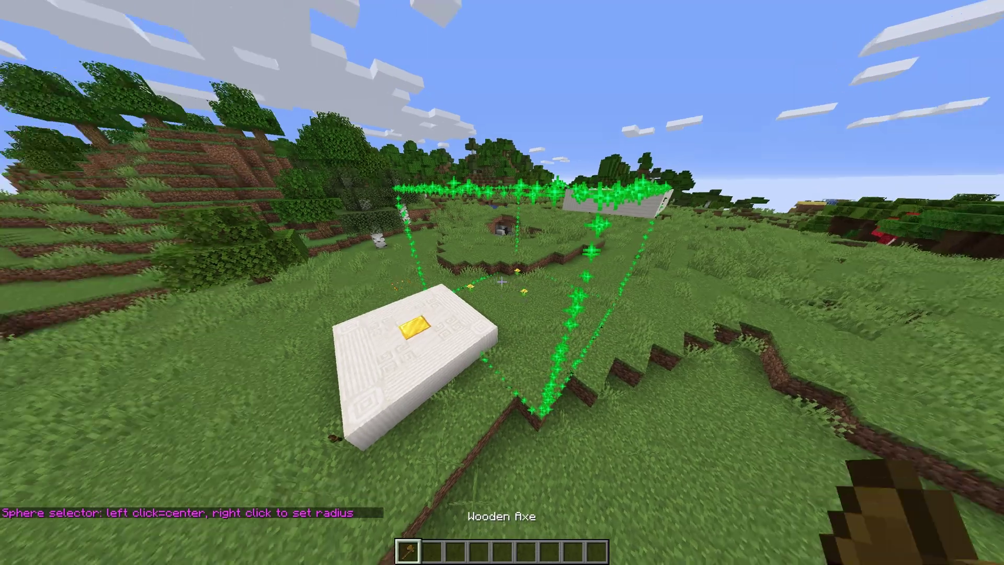
{"action": "left_click", "coordinate": [501, 282]}
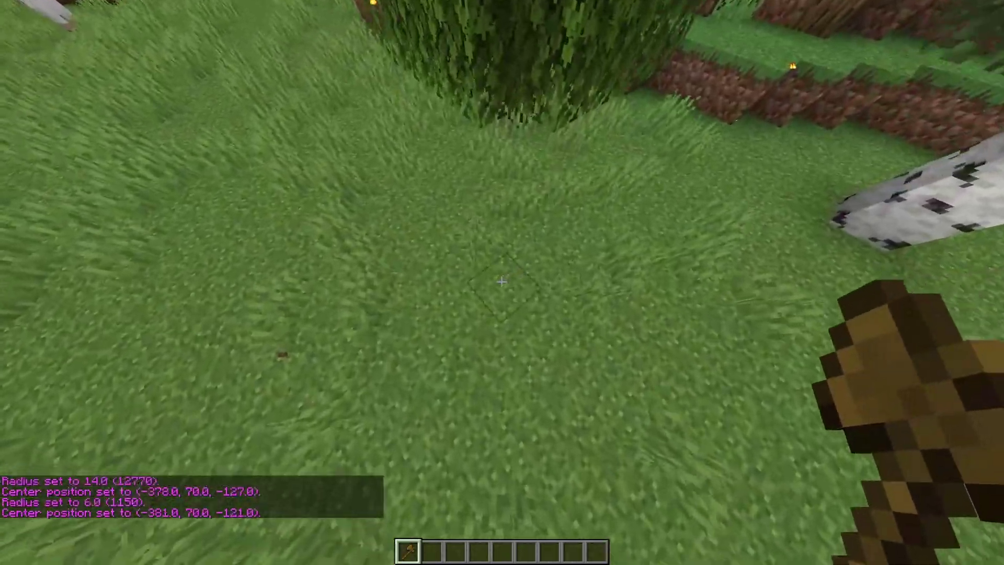
{"action": "left_click", "coordinate": [502, 283]}
{"action": "right_click", "coordinate": [502, 283]}
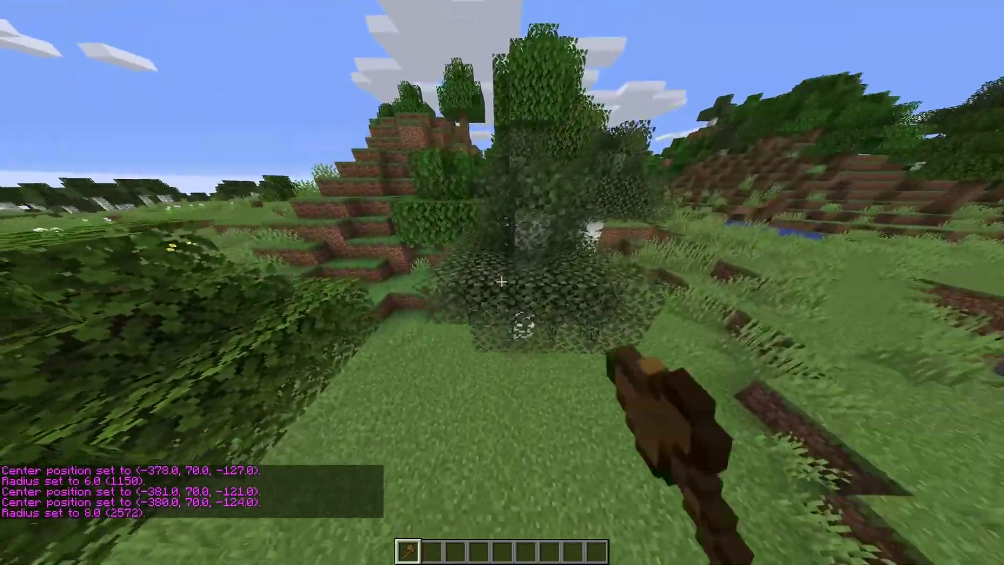
{"action": "right_click", "coordinate": [502, 282]}
{"action": "key", "text": "a"}
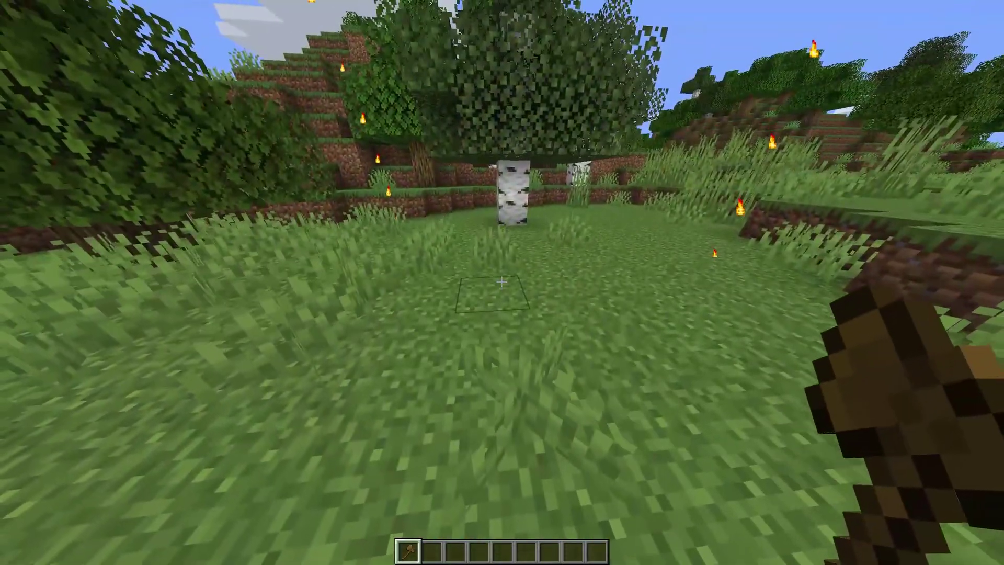
Make a polygon selection starting at (-380, 70, -123), with further points including (-377, 70, -126) and (-373, 71, -123).
{"action": "key", "text": "slash"}
{"action": "type", "text": "/br"}
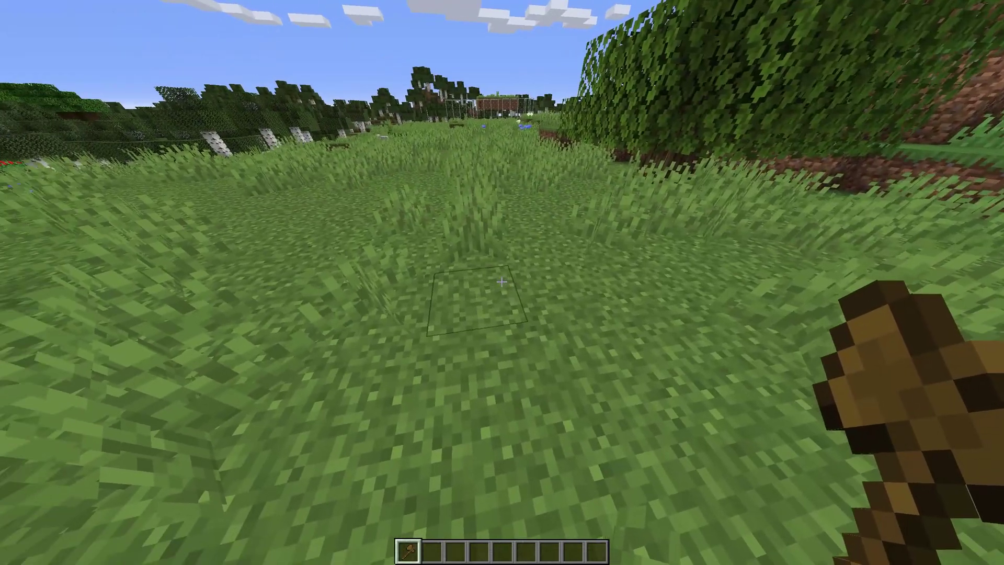
{"action": "left_click", "coordinate": [502, 283]}
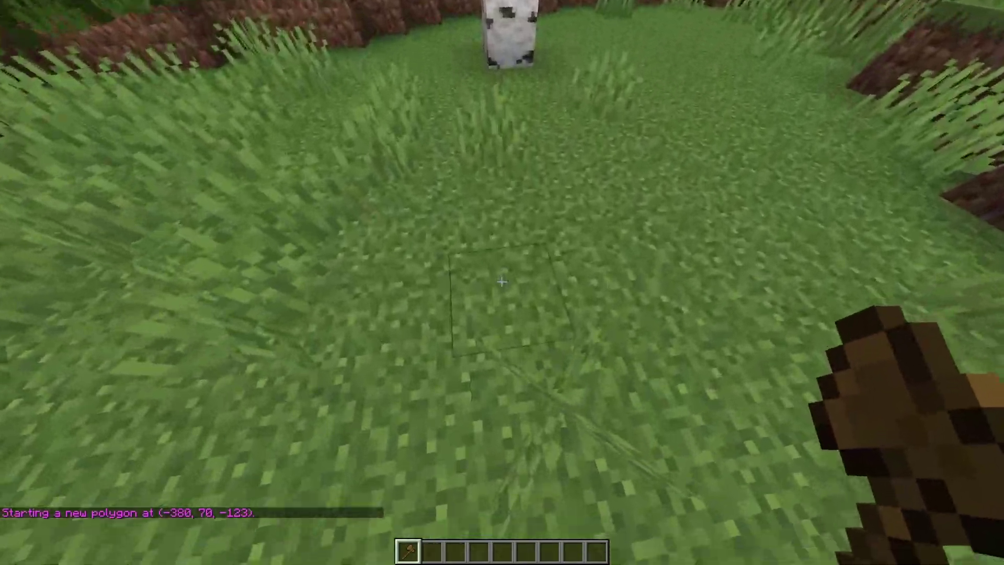
{"action": "right_click", "coordinate": [502, 282]}
{"action": "right_click", "coordinate": [502, 282]}
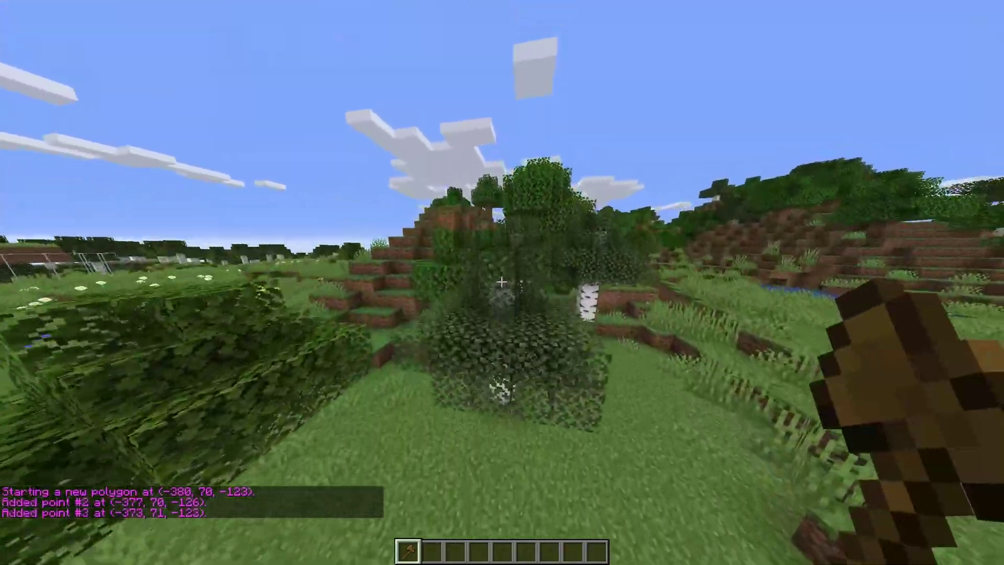
{"action": "right_click", "coordinate": [502, 282]}
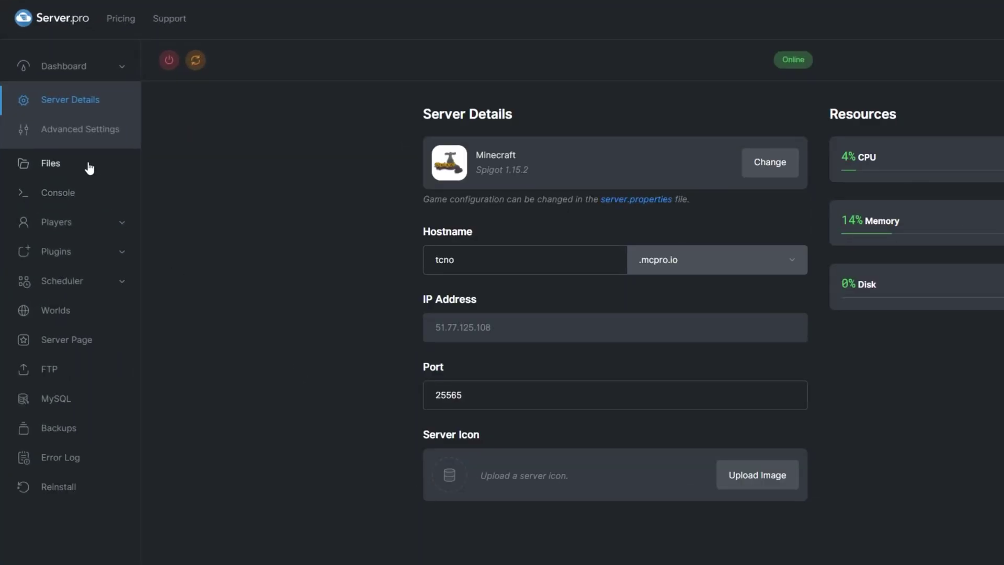
Switch to the Server.pro panel and open config.yml from the server's plugins/WorldEditSUI folder.
{"action": "left_click", "coordinate": [89, 163]}
{"action": "left_click", "coordinate": [138, 242]}
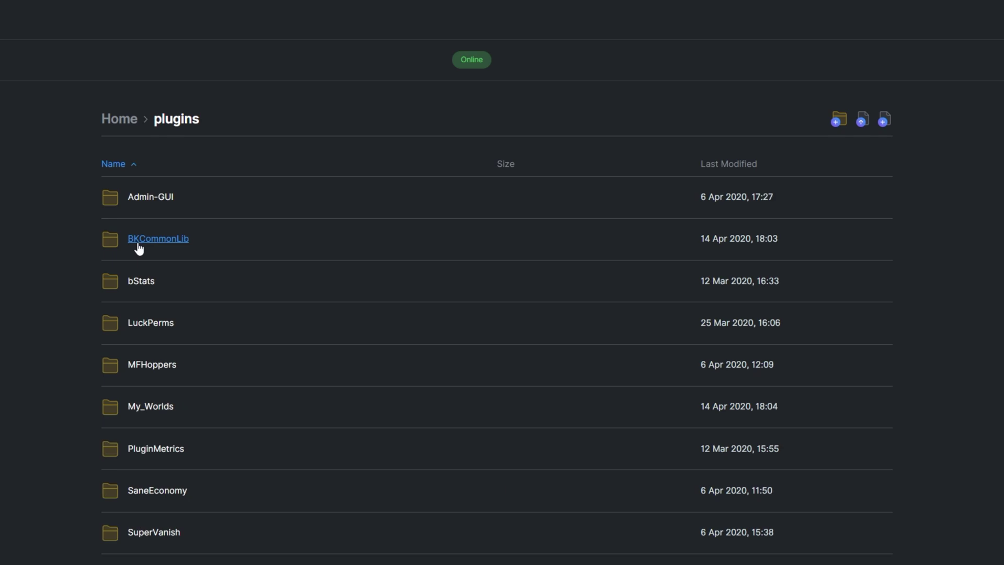
{"action": "scroll", "coordinate": [148, 339], "scroll_direction": "down", "scroll_amount": 3}
{"action": "left_click", "coordinate": [169, 494]}
{"action": "scroll", "coordinate": [183, 262], "scroll_direction": "up", "scroll_amount": 3}
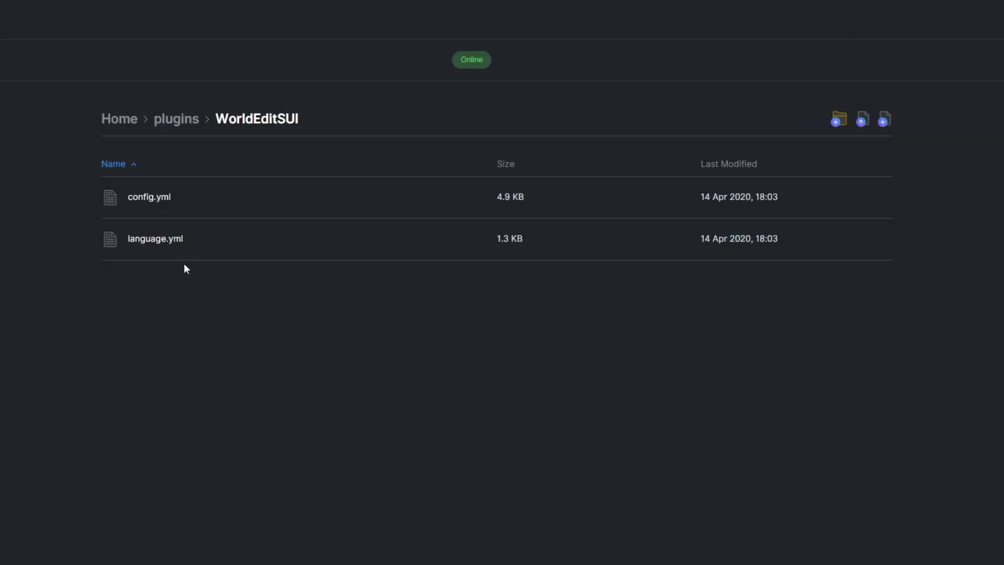
{"action": "left_click", "coordinate": [174, 196]}
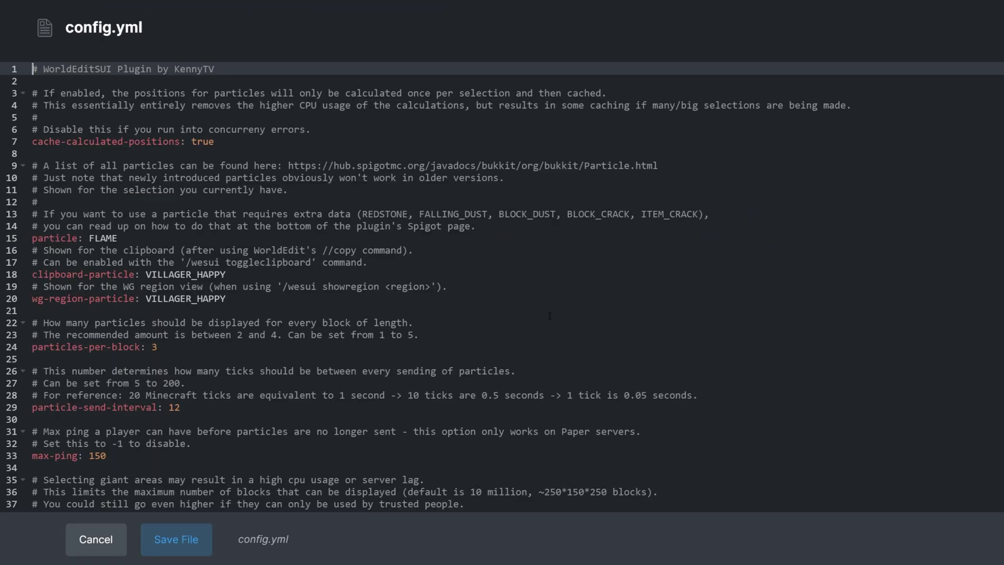
Look through the WorldEditSUI configuration and highlight the selection particle setting with its explanatory comments.
{"action": "scroll", "coordinate": [549, 316], "scroll_direction": "down", "scroll_amount": 10}
{"action": "scroll", "coordinate": [549, 316], "scroll_direction": "up", "scroll_amount": 10}
{"action": "left_click_drag", "start_coordinate": [121, 239], "coordinate": [14, 213]}
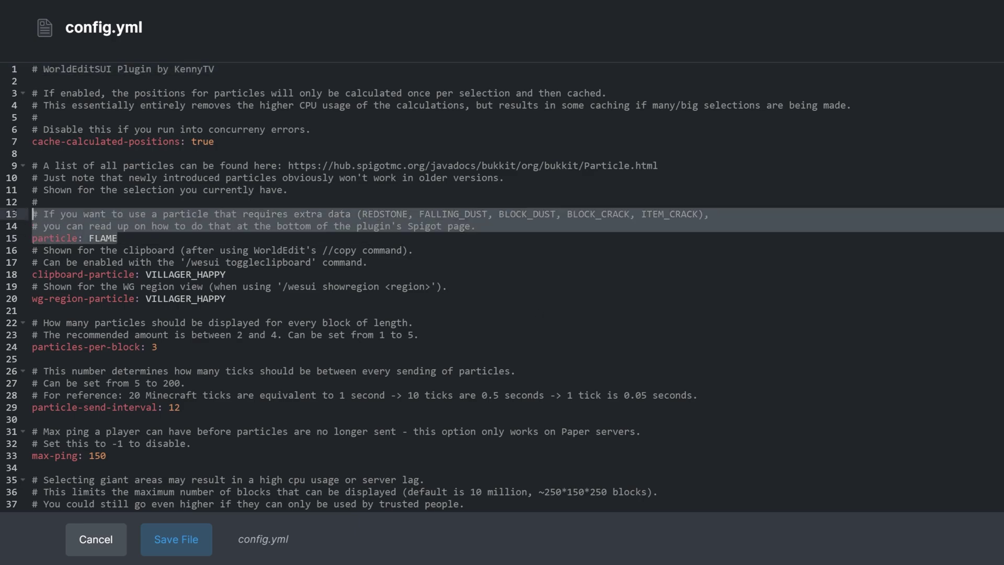
{"action": "left_click", "coordinate": [160, 241]}
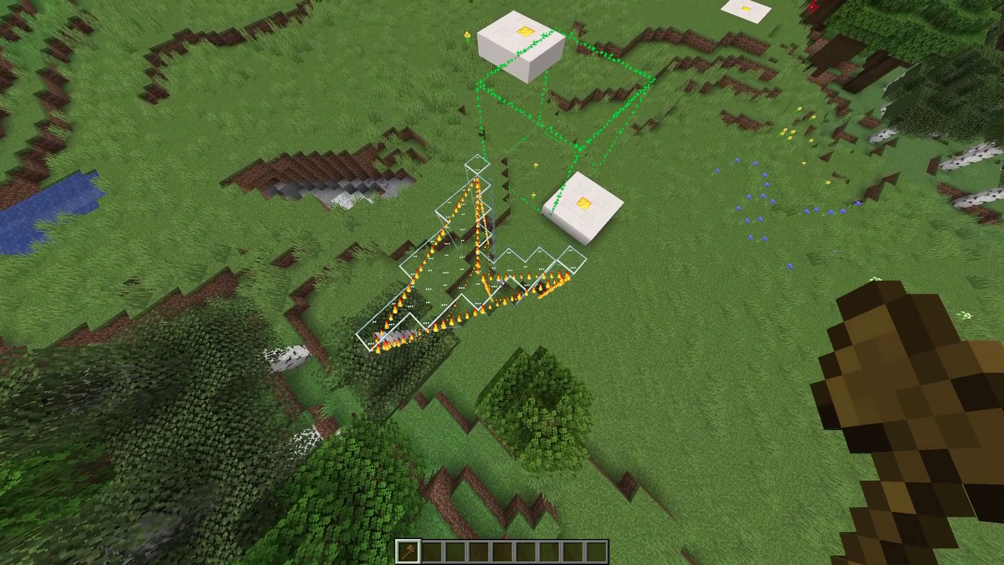
Return to Minecraft and reload the plugin configuration with /wesui reload.
{"action": "type", "text": "/wesui reload"}
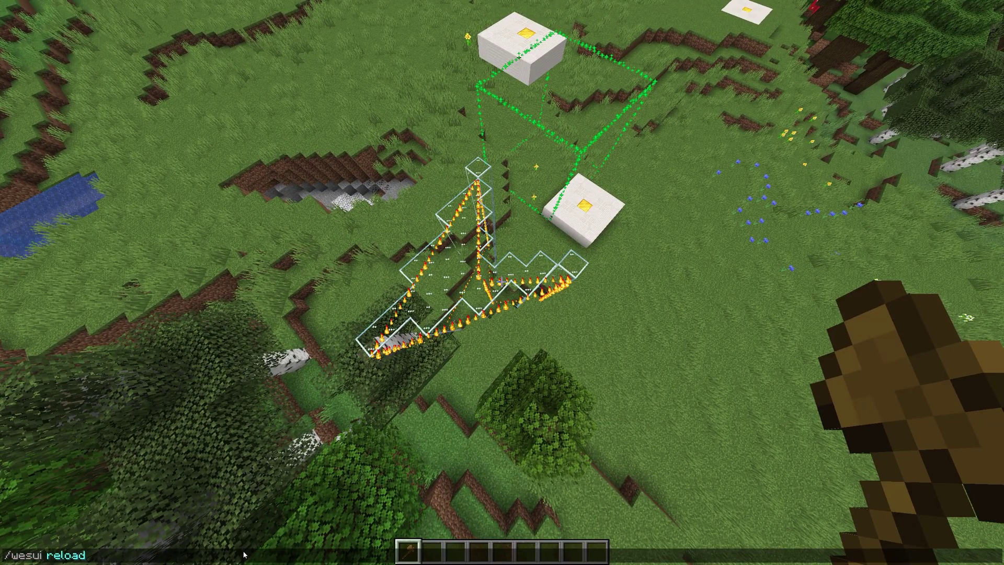
{"action": "key", "text": "Return"}
{"action": "key", "text": "shift"}
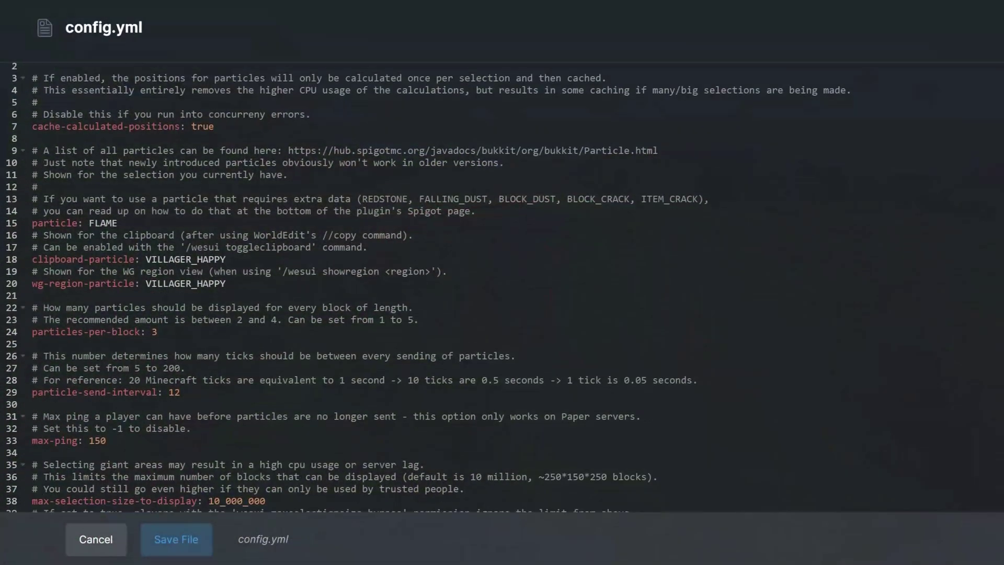
Switch back to config.yml and enable the advanced-grid option for selections.
{"action": "scroll", "coordinate": [502, 283], "scroll_direction": "down", "scroll_amount": 5}
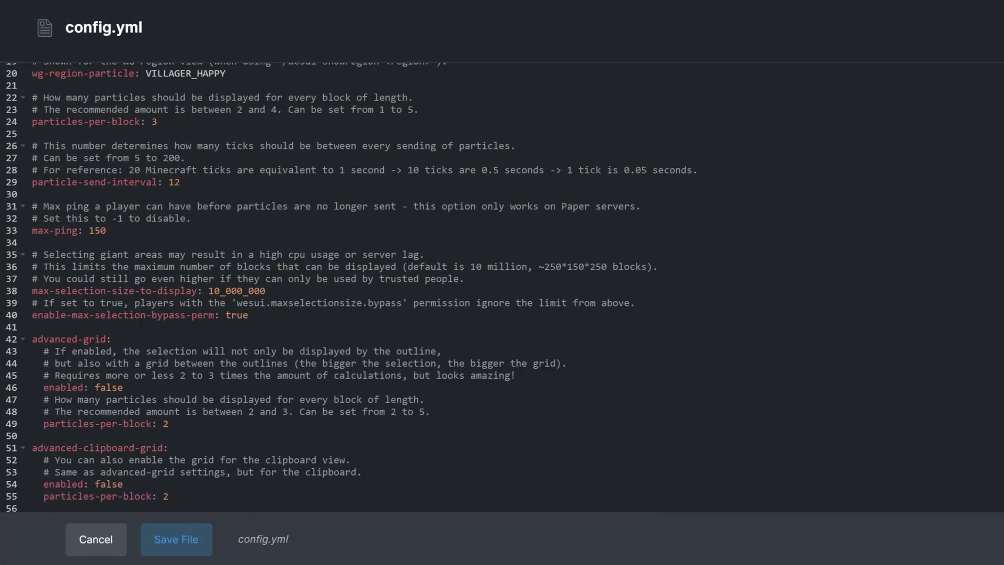
{"action": "double_click", "coordinate": [96, 339]}
{"action": "left_click", "coordinate": [107, 387]}
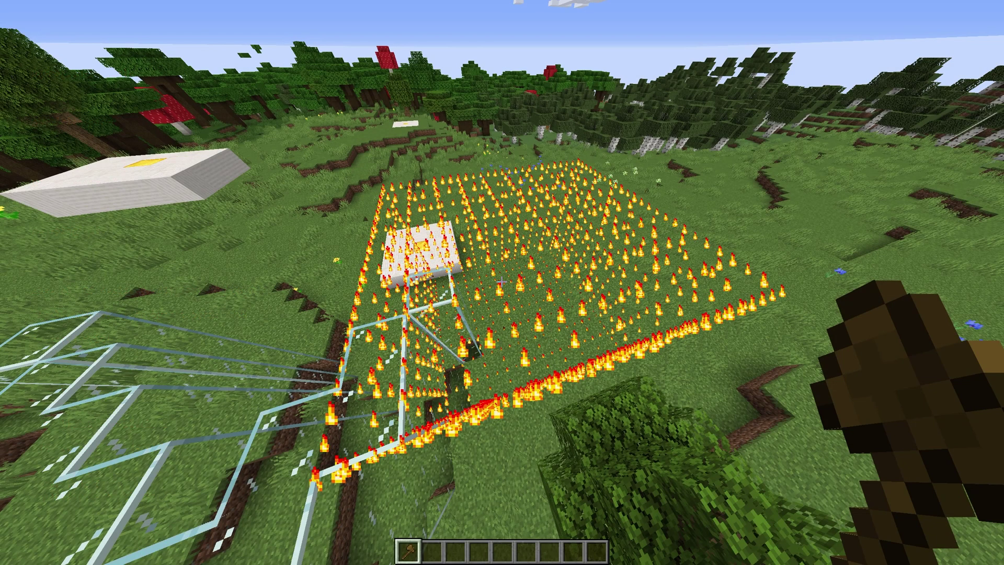
In Minecraft, examine the flame particle grid around the cuboid selection from several sides.
{"action": "key", "text": "a"}
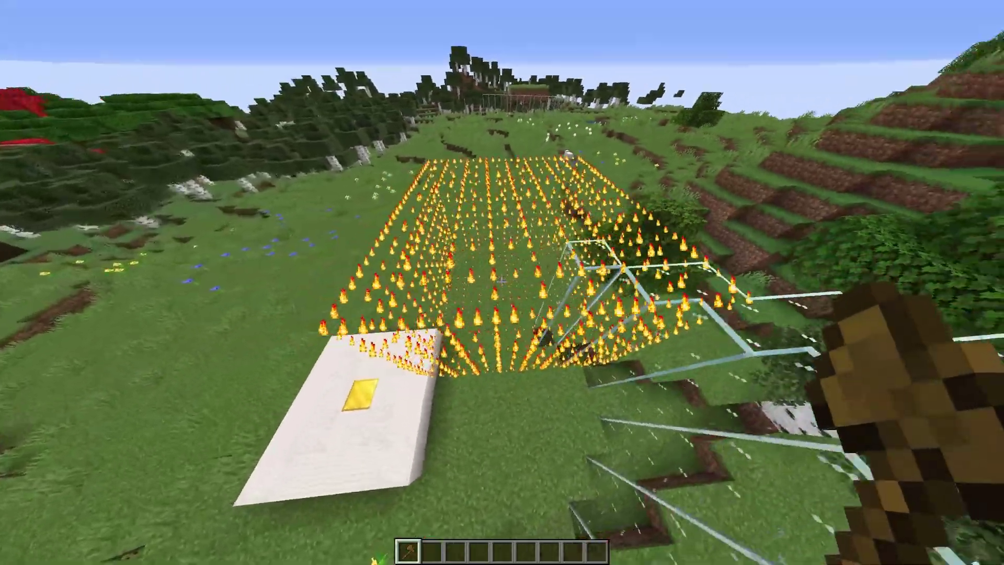
{"action": "key", "text": "shift"}
{"action": "key", "text": "a"}
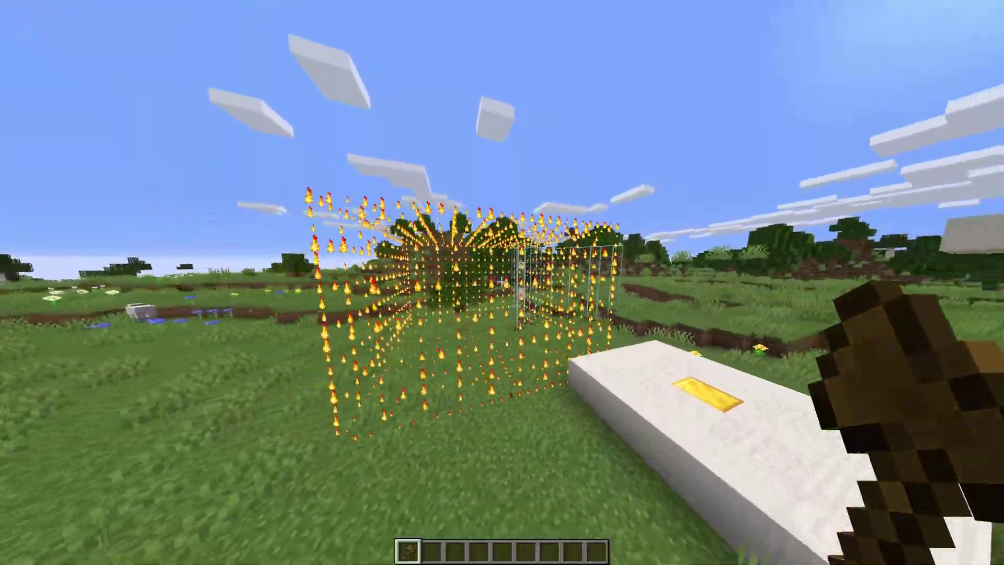
{"action": "key", "text": "d"}
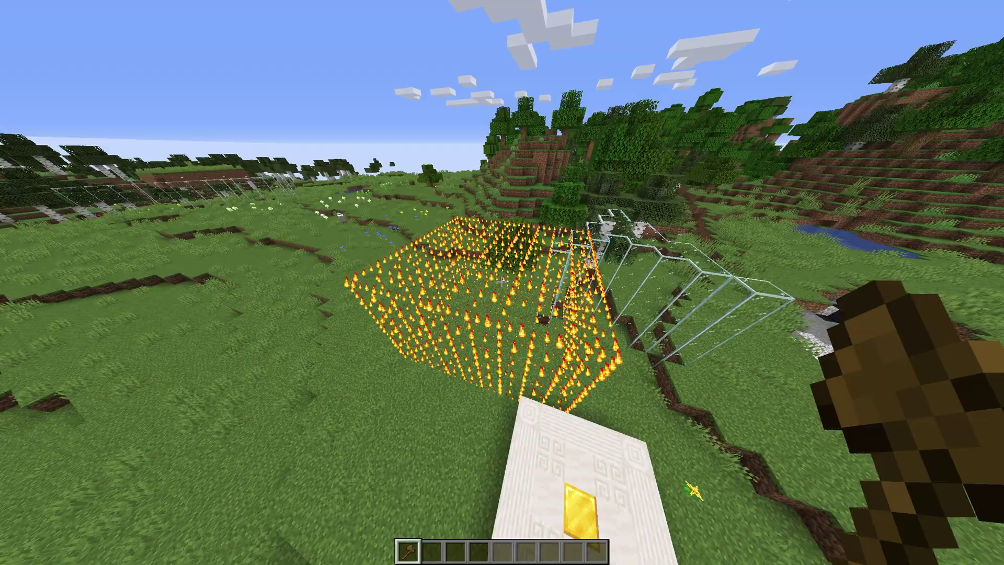
Reselect a cuboid beside the platform, with the second position at (-385, 71, -113) and the first at (-380, 76, -123).
{"action": "key", "text": "shift"}
{"action": "key", "text": "w"}
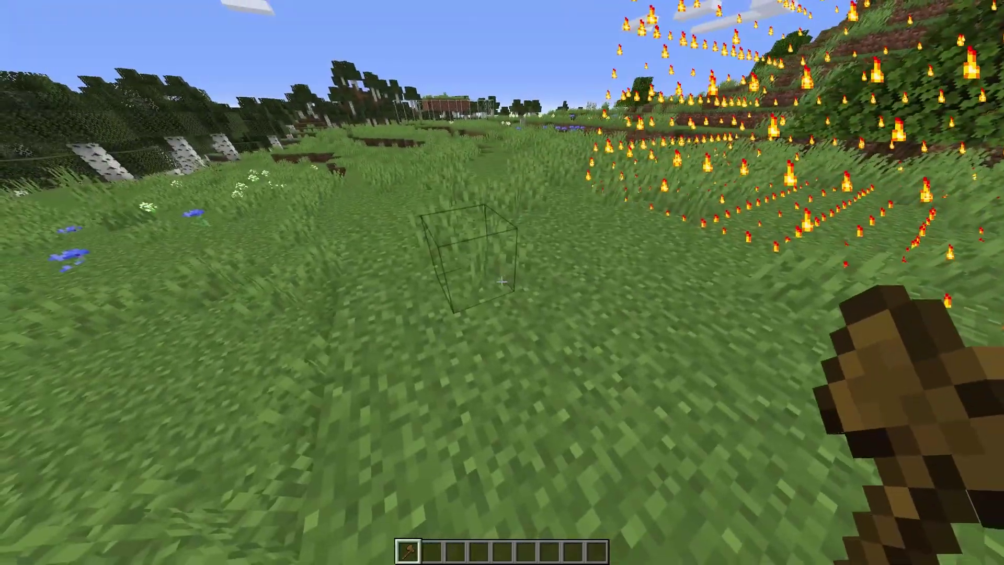
{"action": "right_click", "coordinate": [502, 281]}
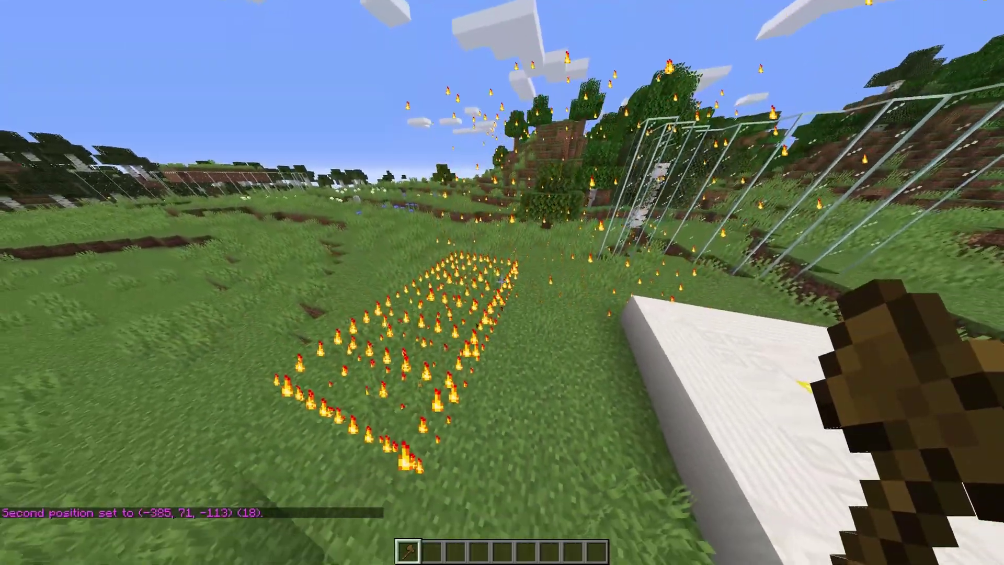
{"action": "left_click", "coordinate": [502, 281]}
{"action": "key", "text": "w"}
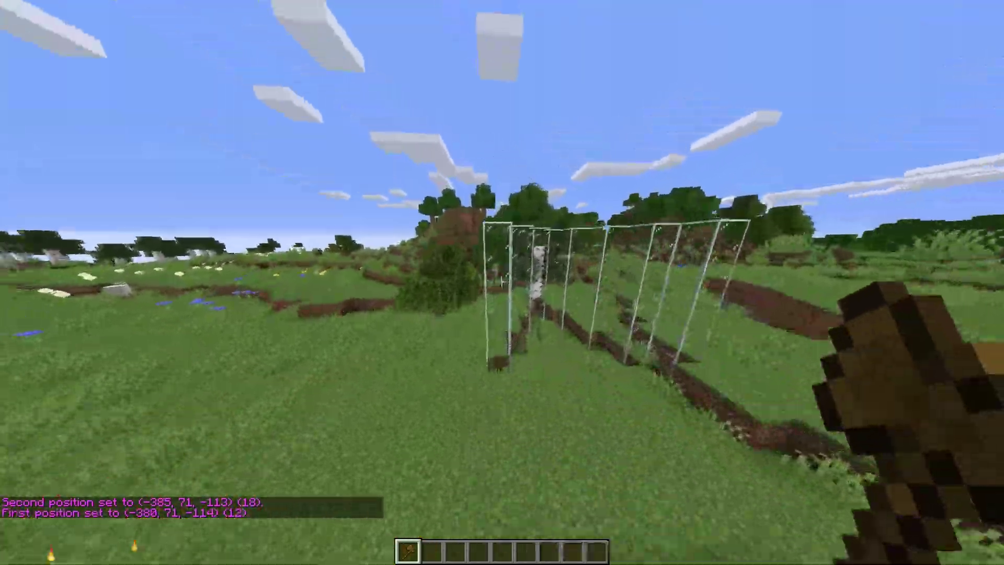
{"action": "left_click", "coordinate": [502, 283]}
{"action": "key", "text": "s"}
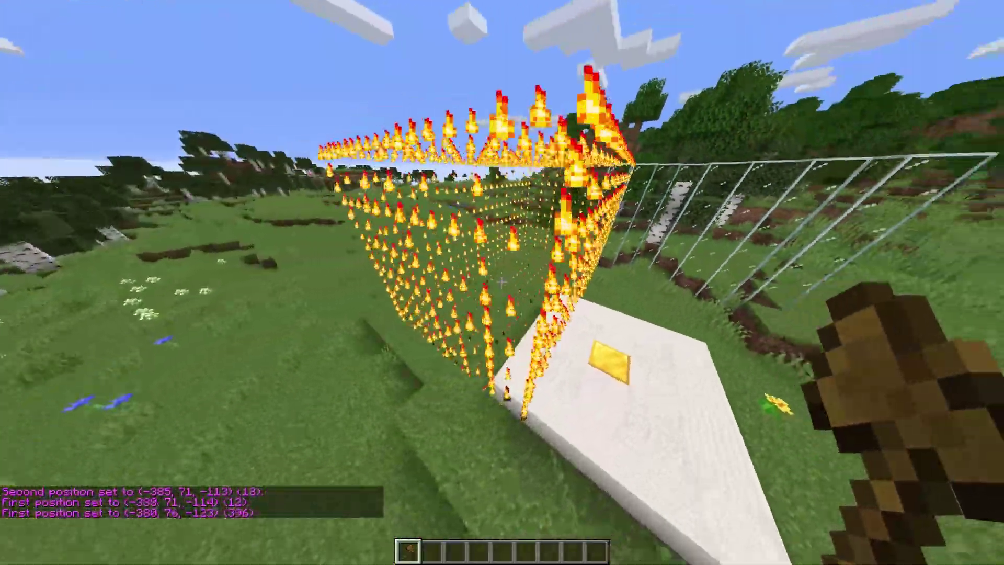